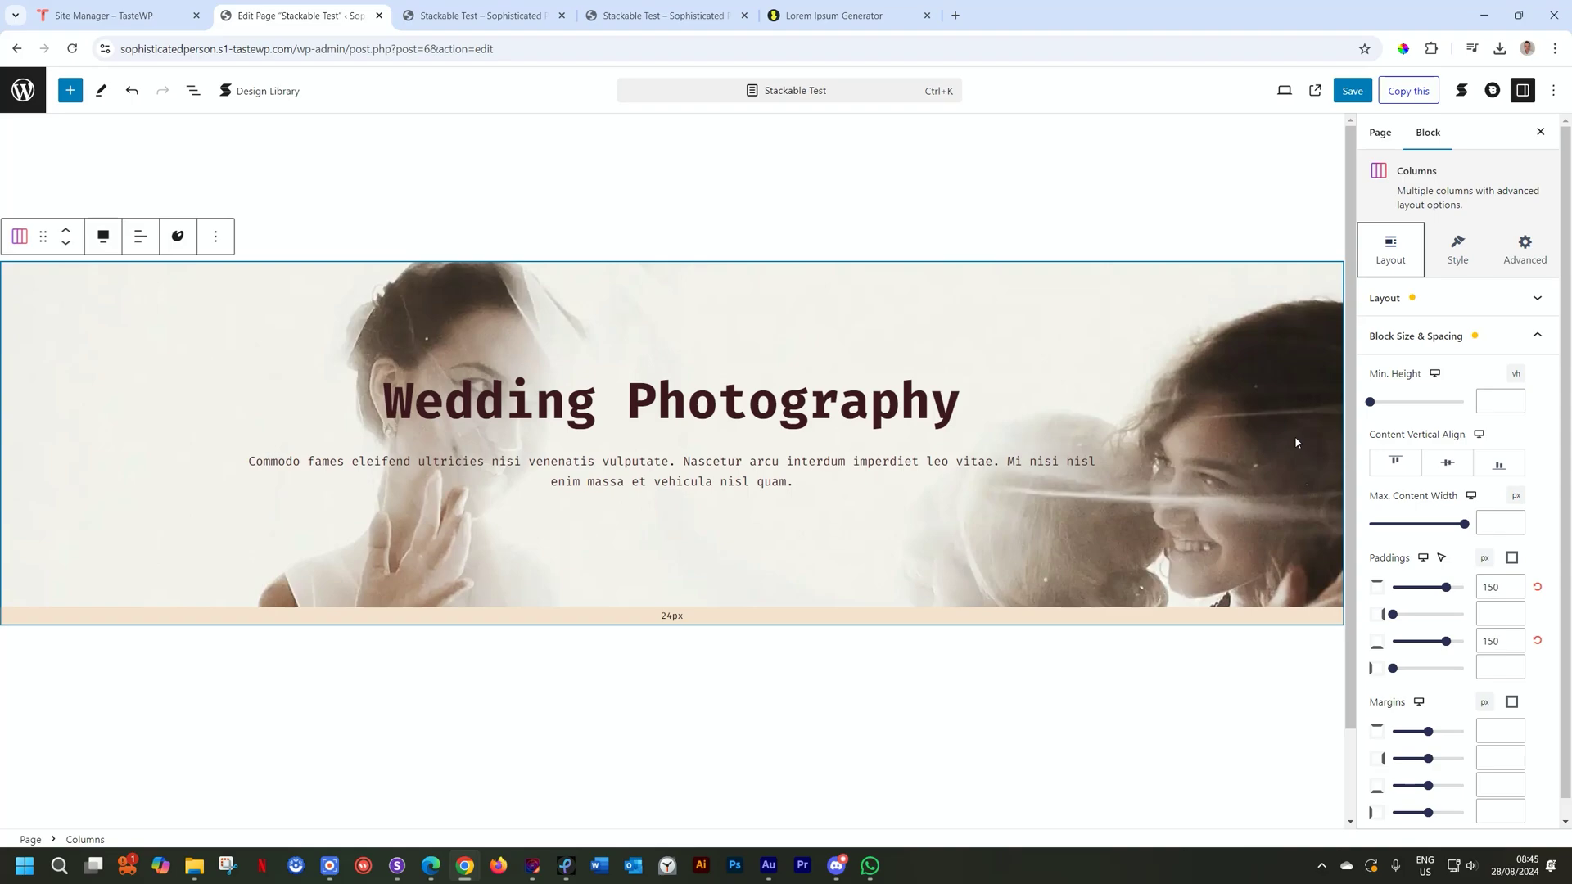
- Search the block inserter for 'columns', then close the block list
click(70, 90)
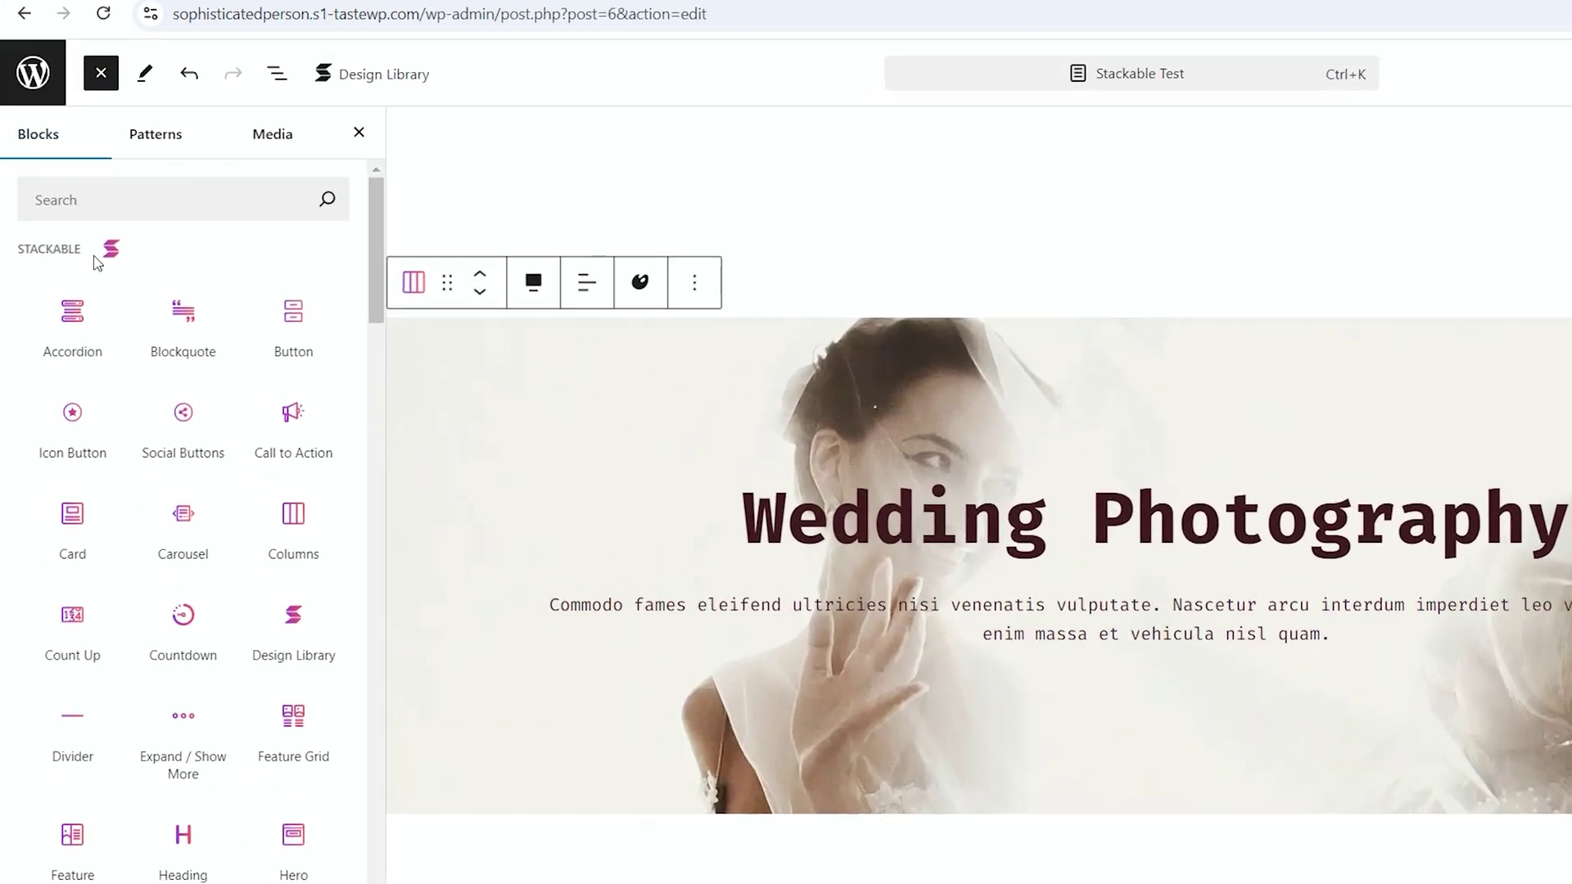
click(172, 211)
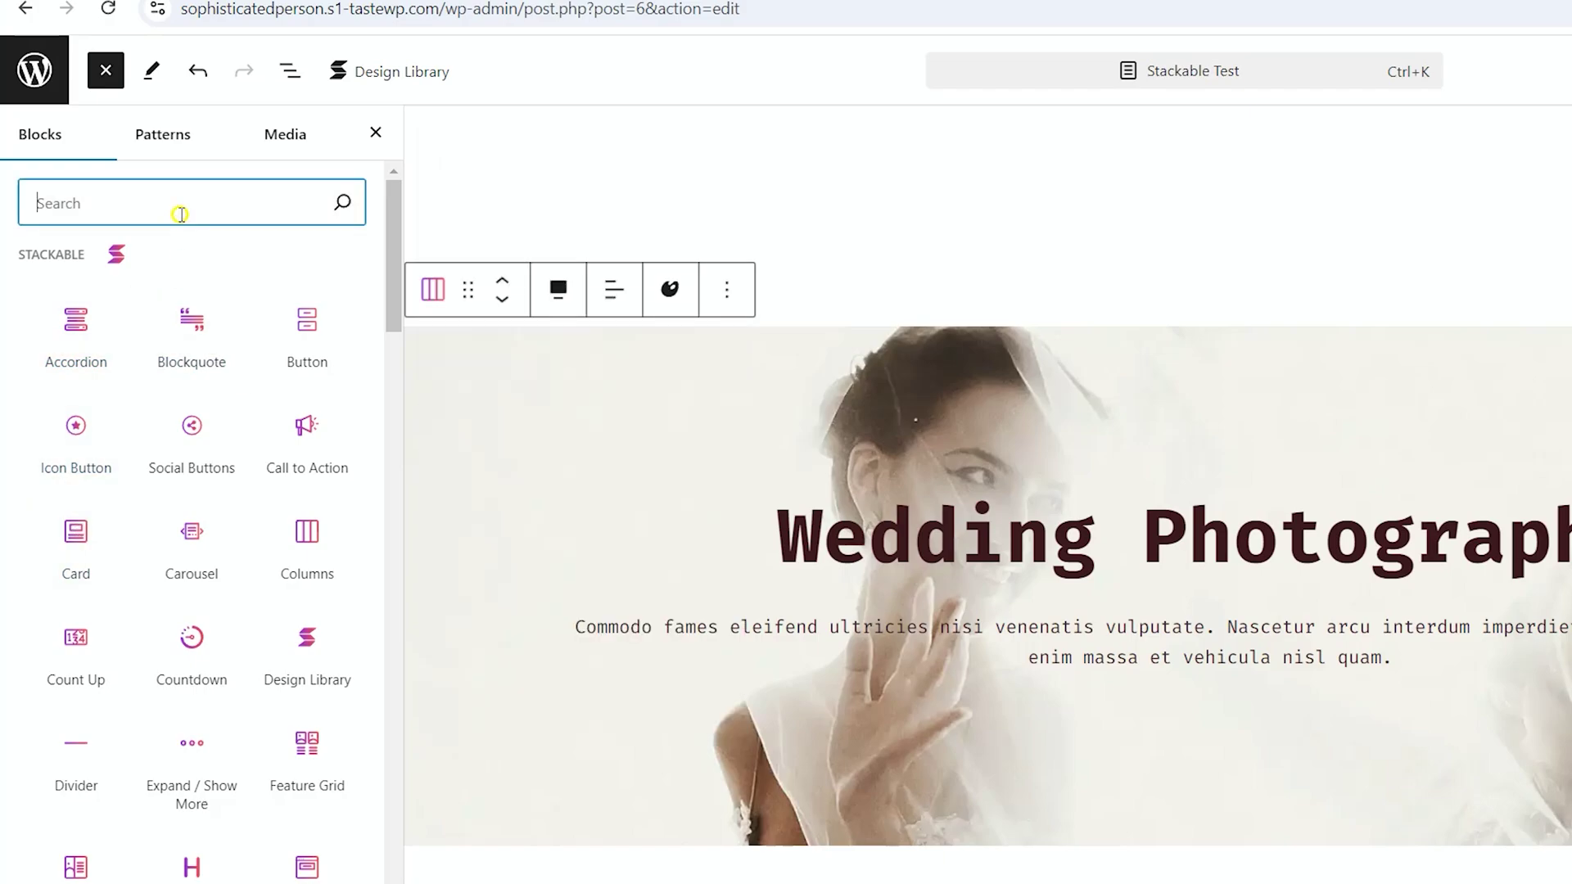
text(columns)
mouse_move(182, 293)
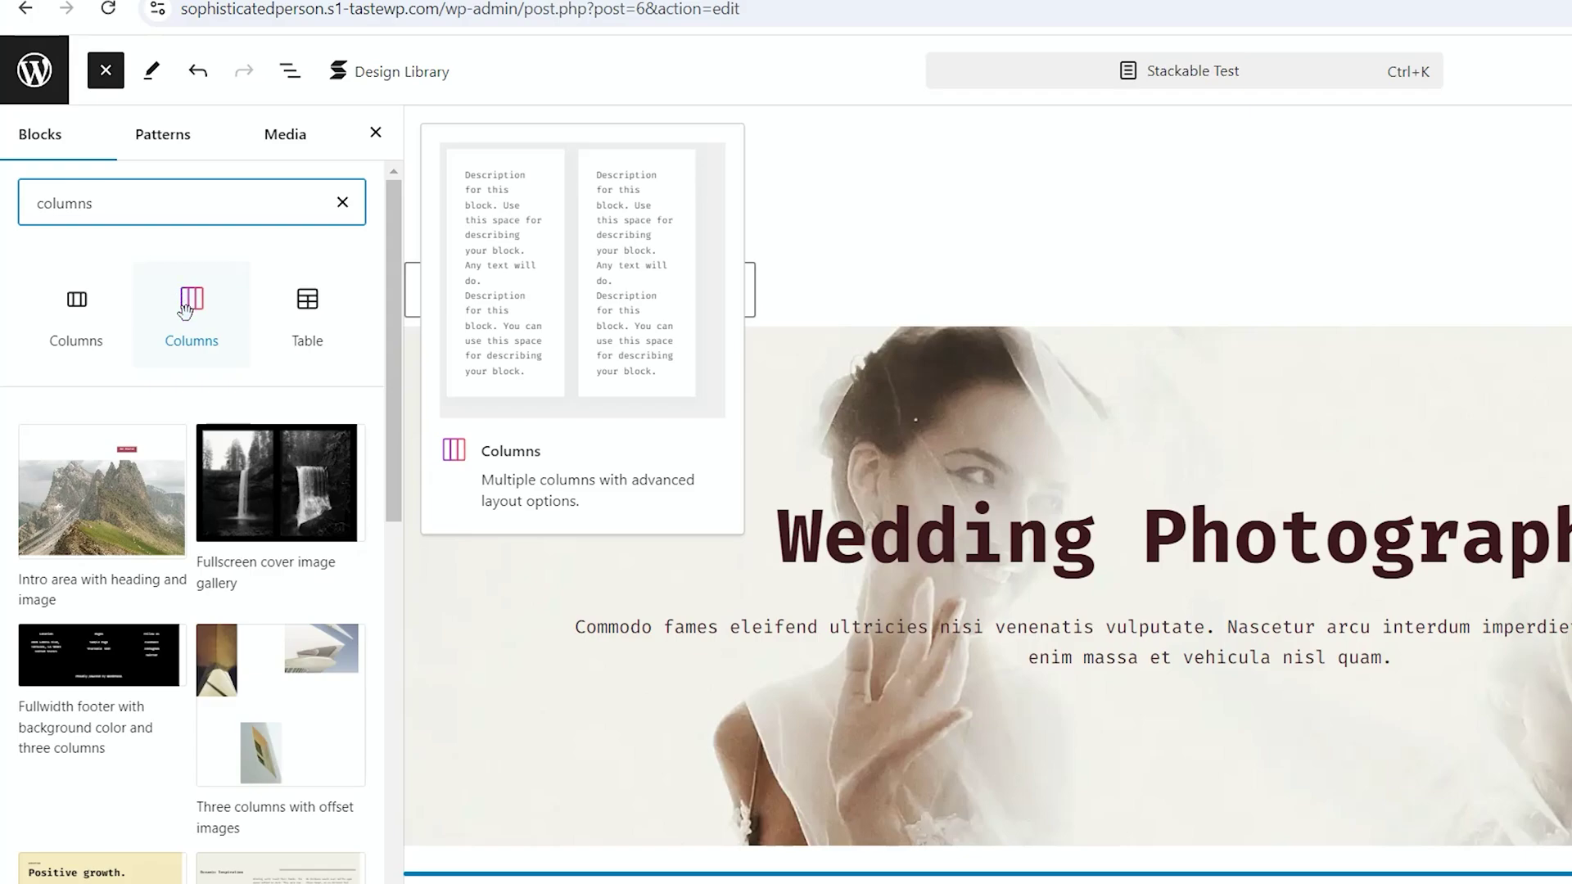
click(185, 309)
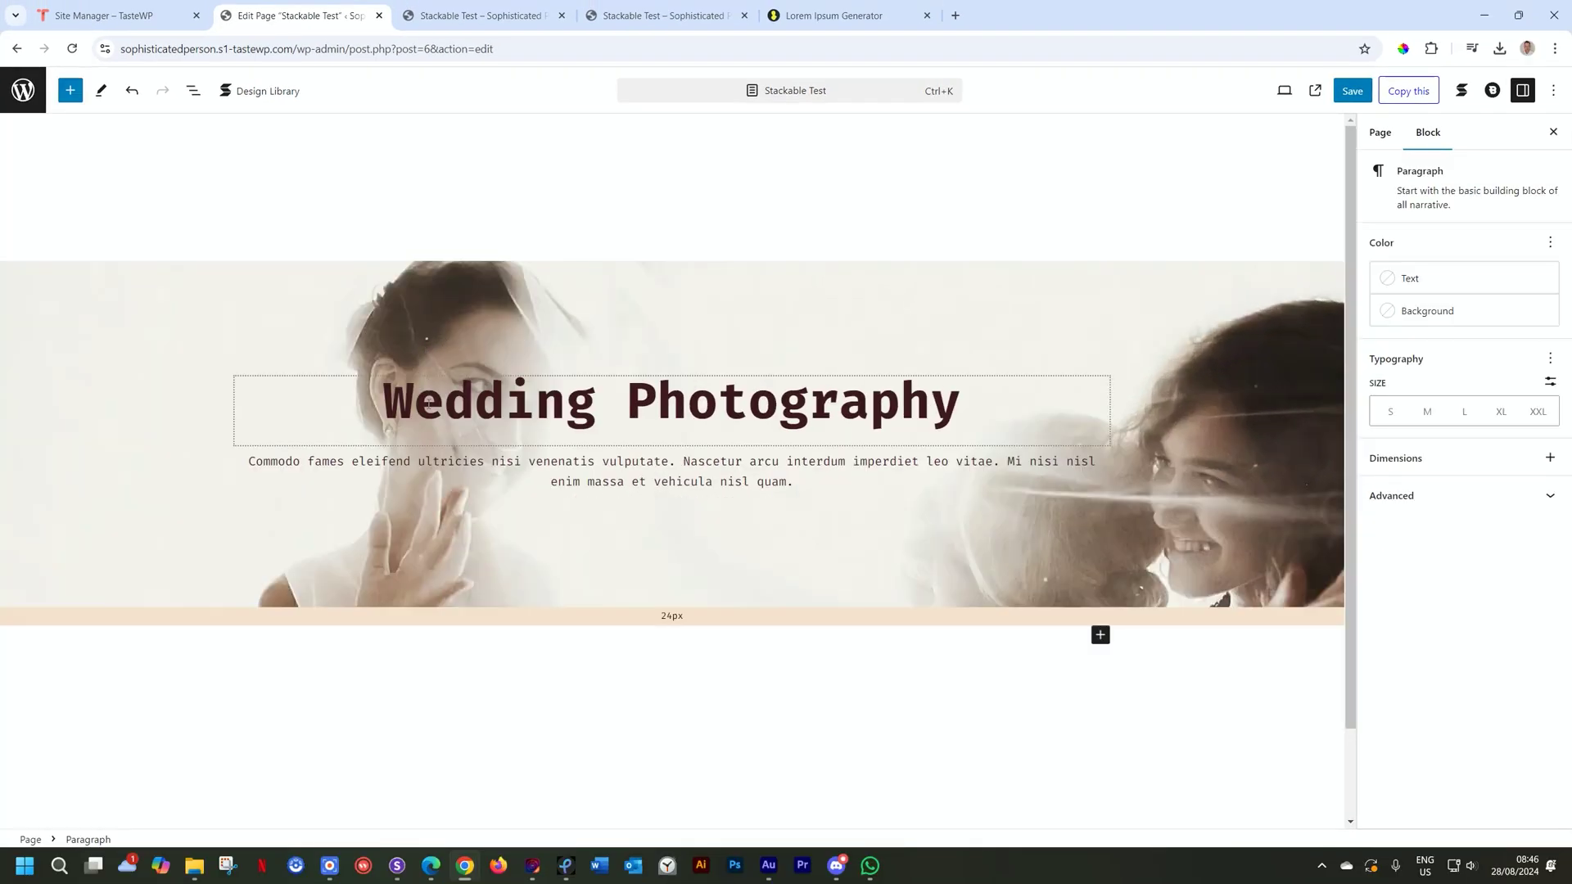
- Select the hero's outer Columns block from List View, via the Wedding Photography heading and inner column
click(830, 569)
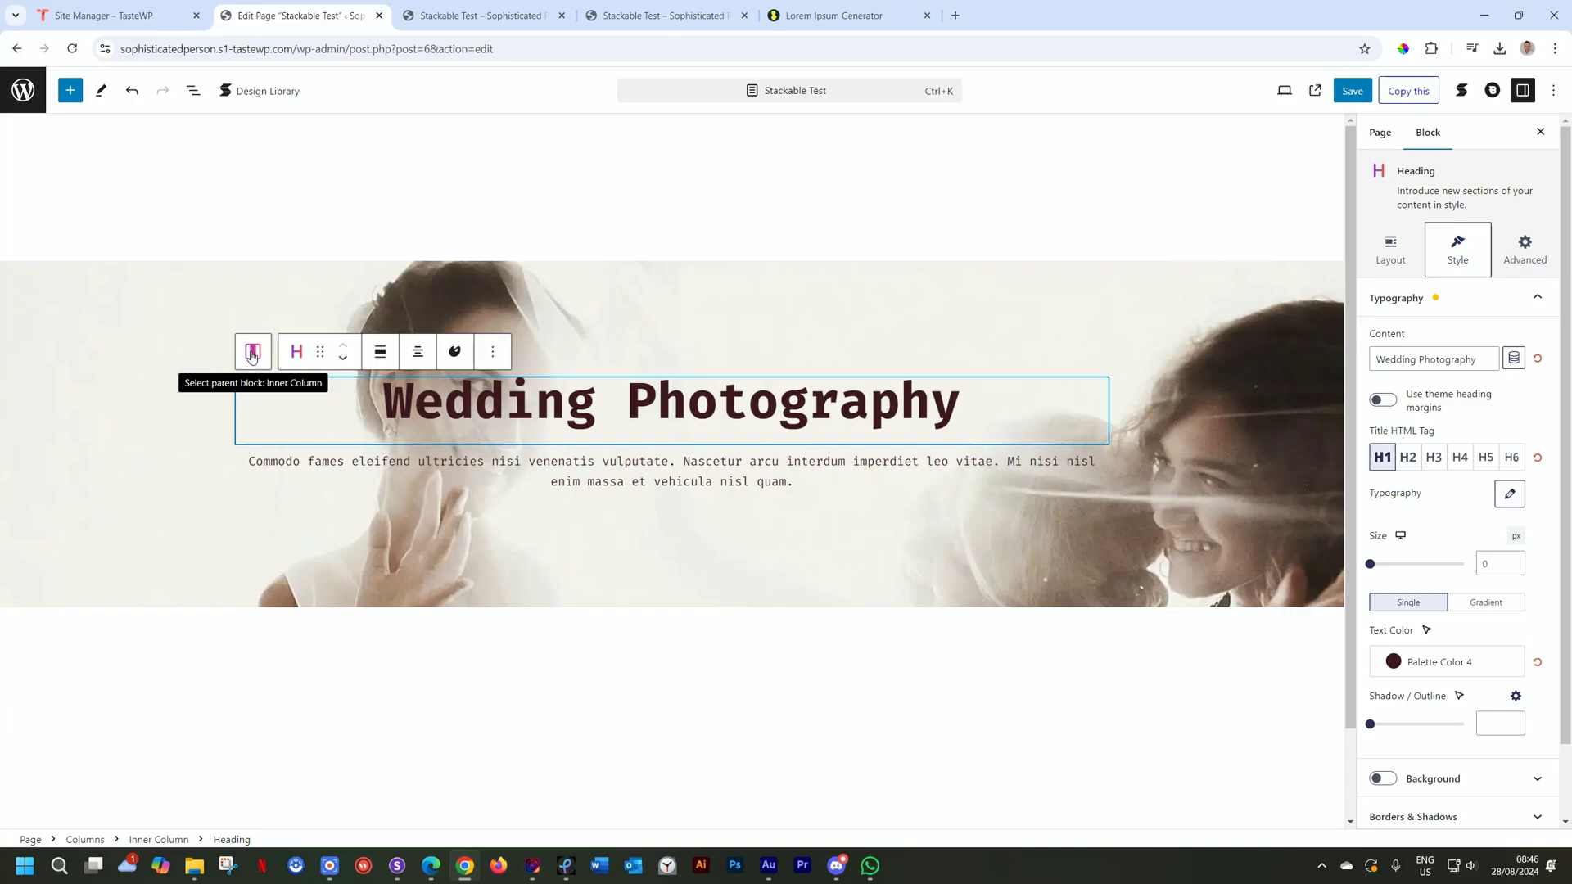
click(252, 357)
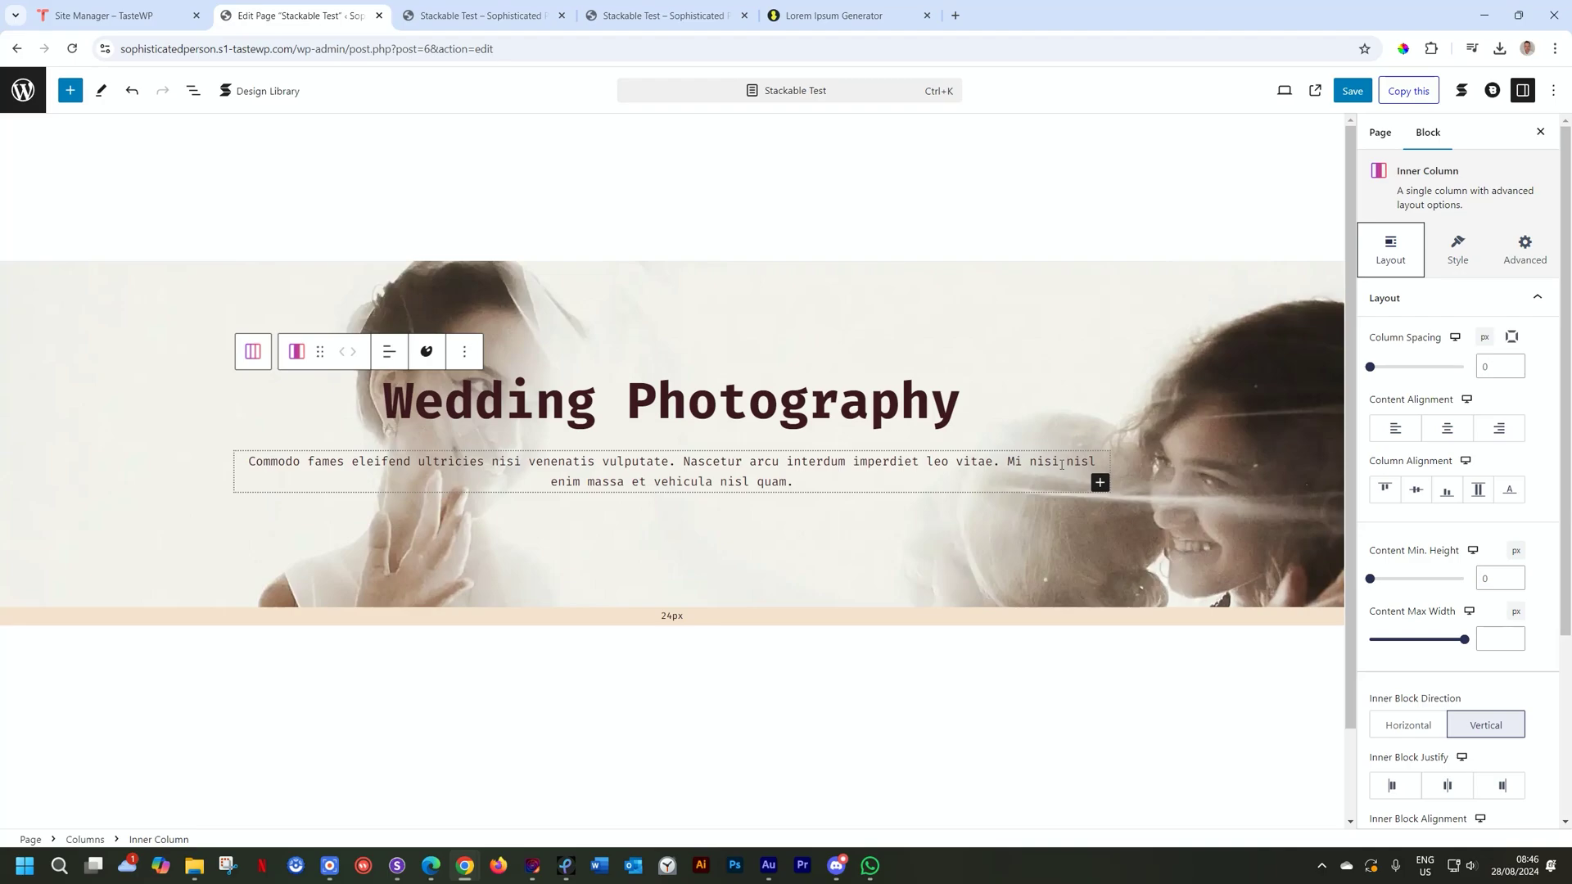
click(192, 93)
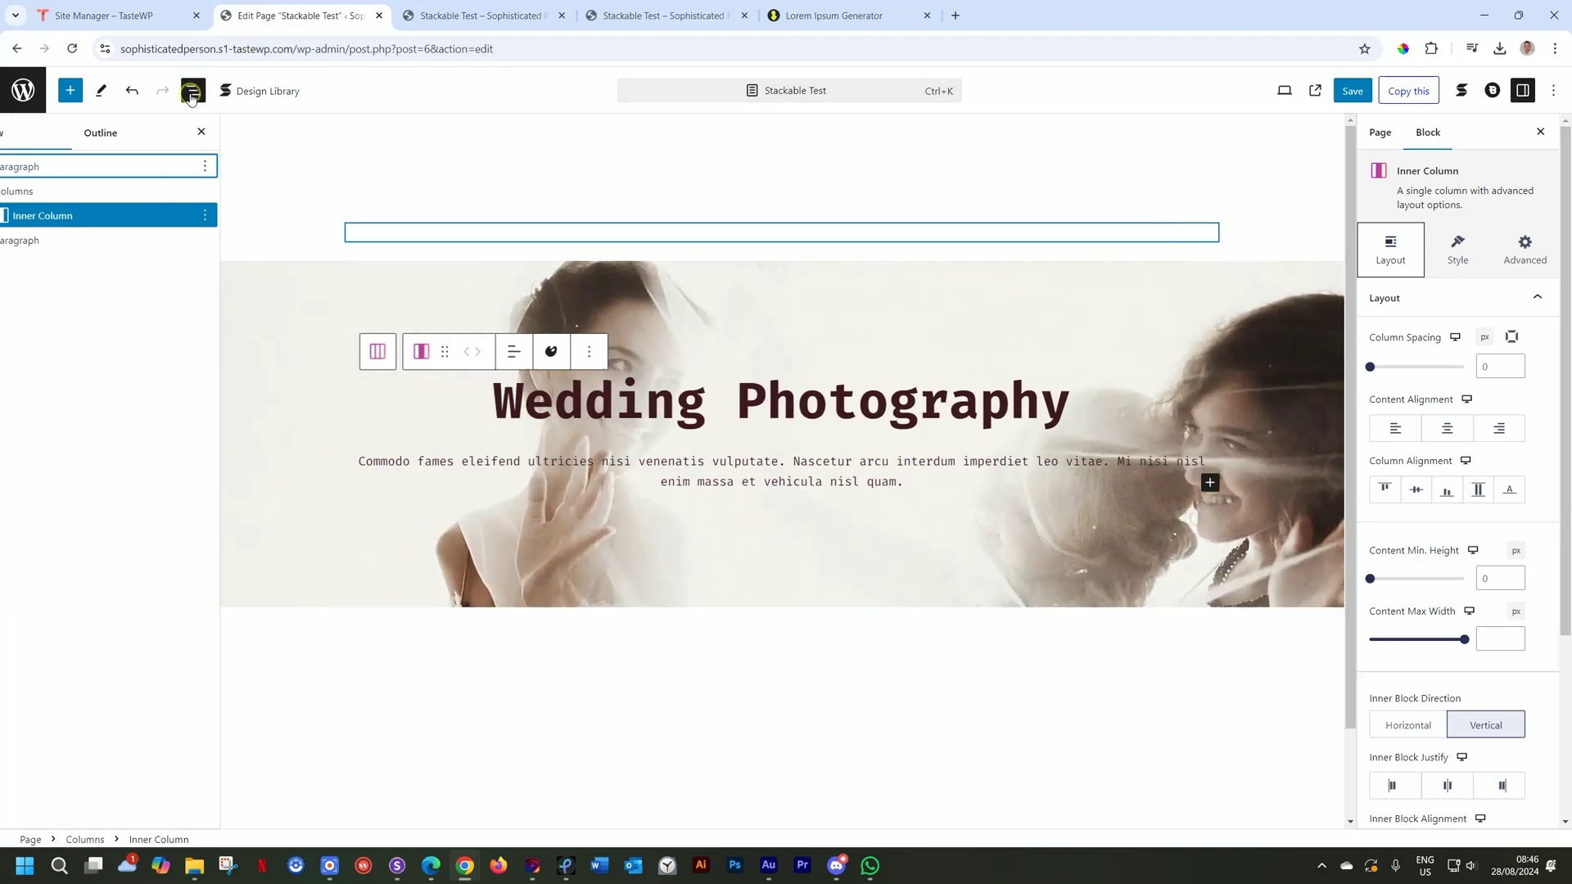
click(31, 215)
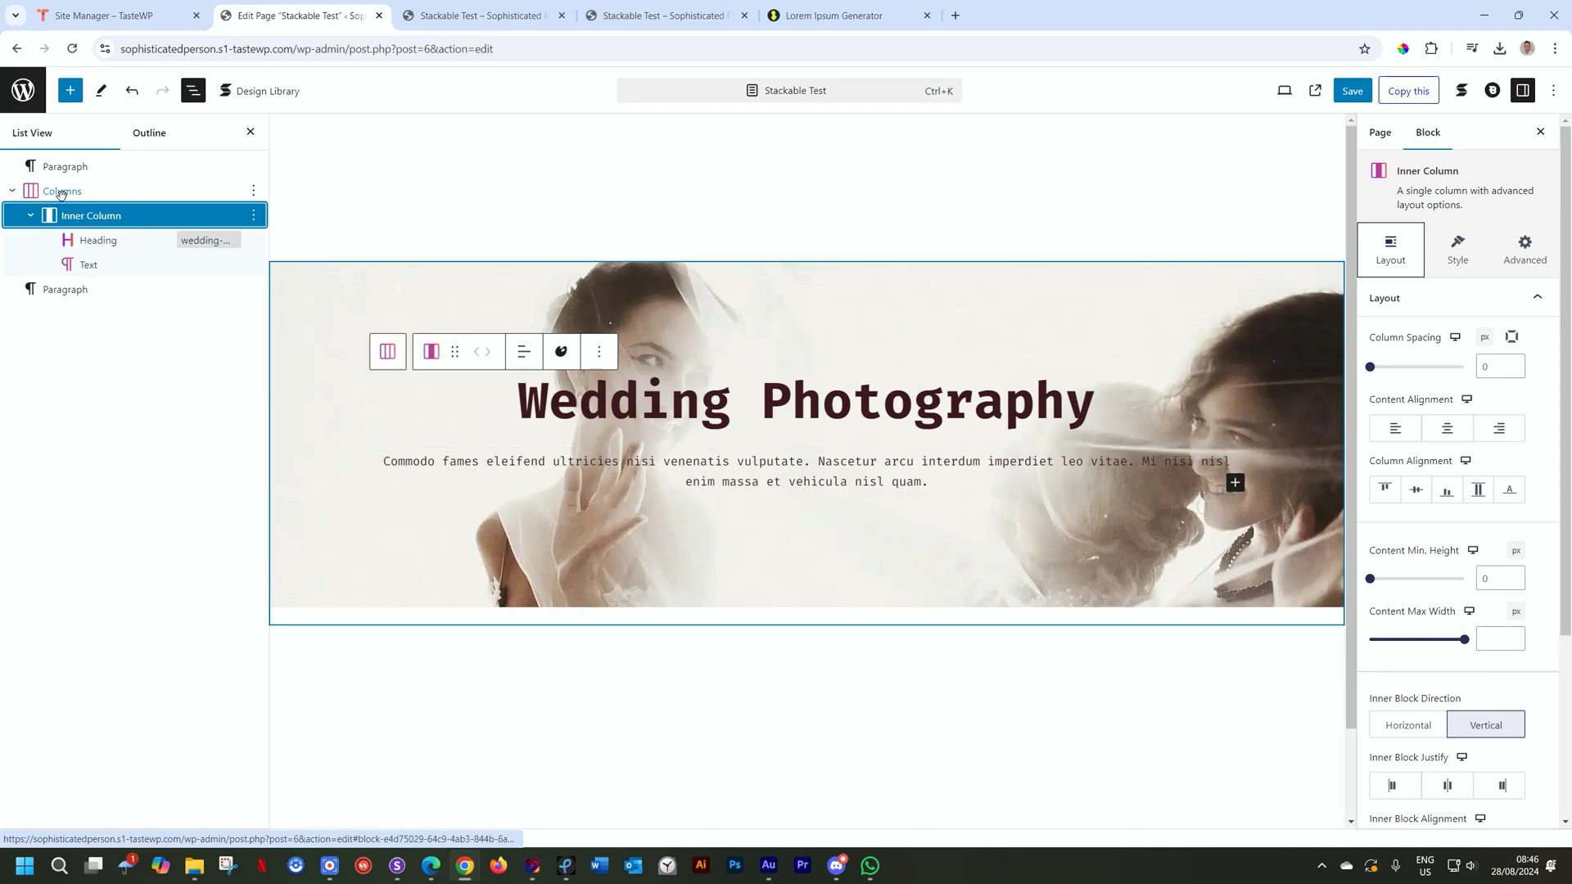
click(61, 193)
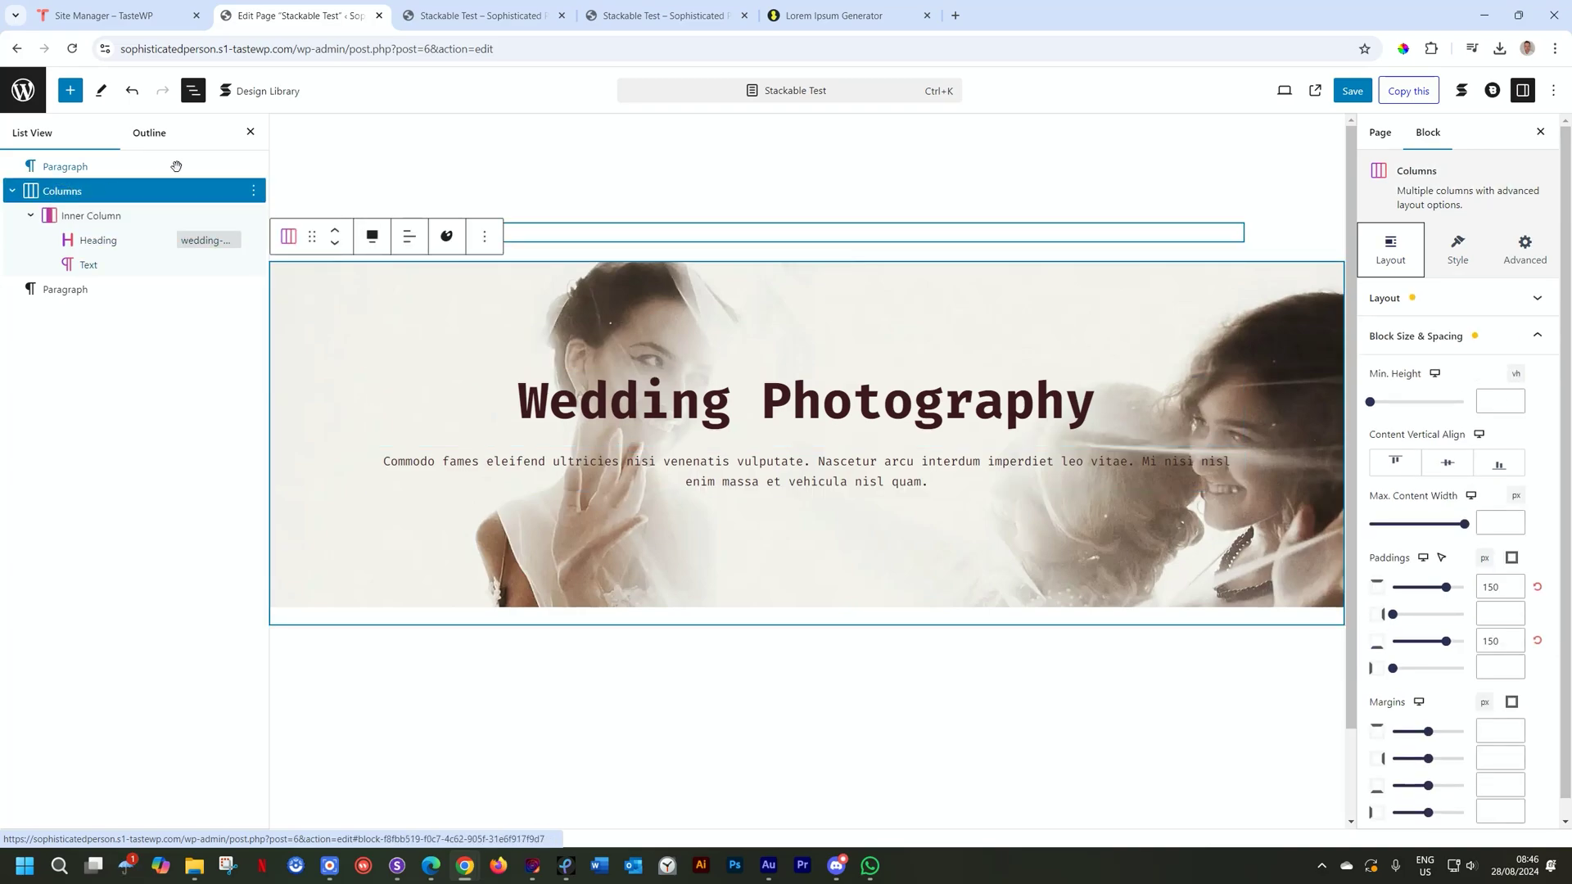
click(250, 133)
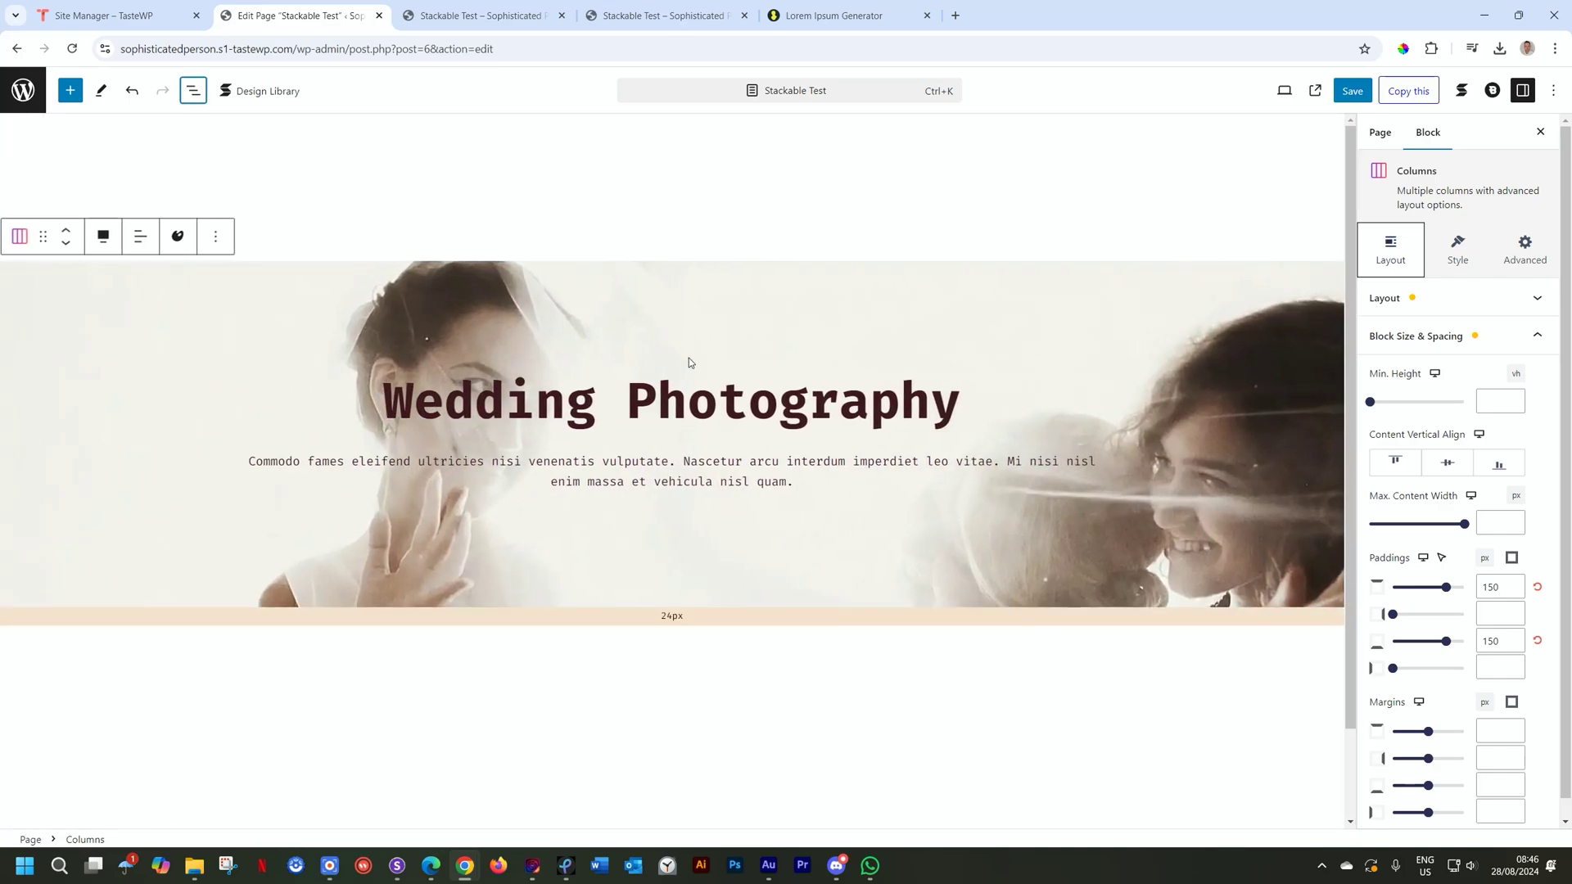
- Set the hero Columns block's Min. Height unit to vh and its value to 100
click(1402, 260)
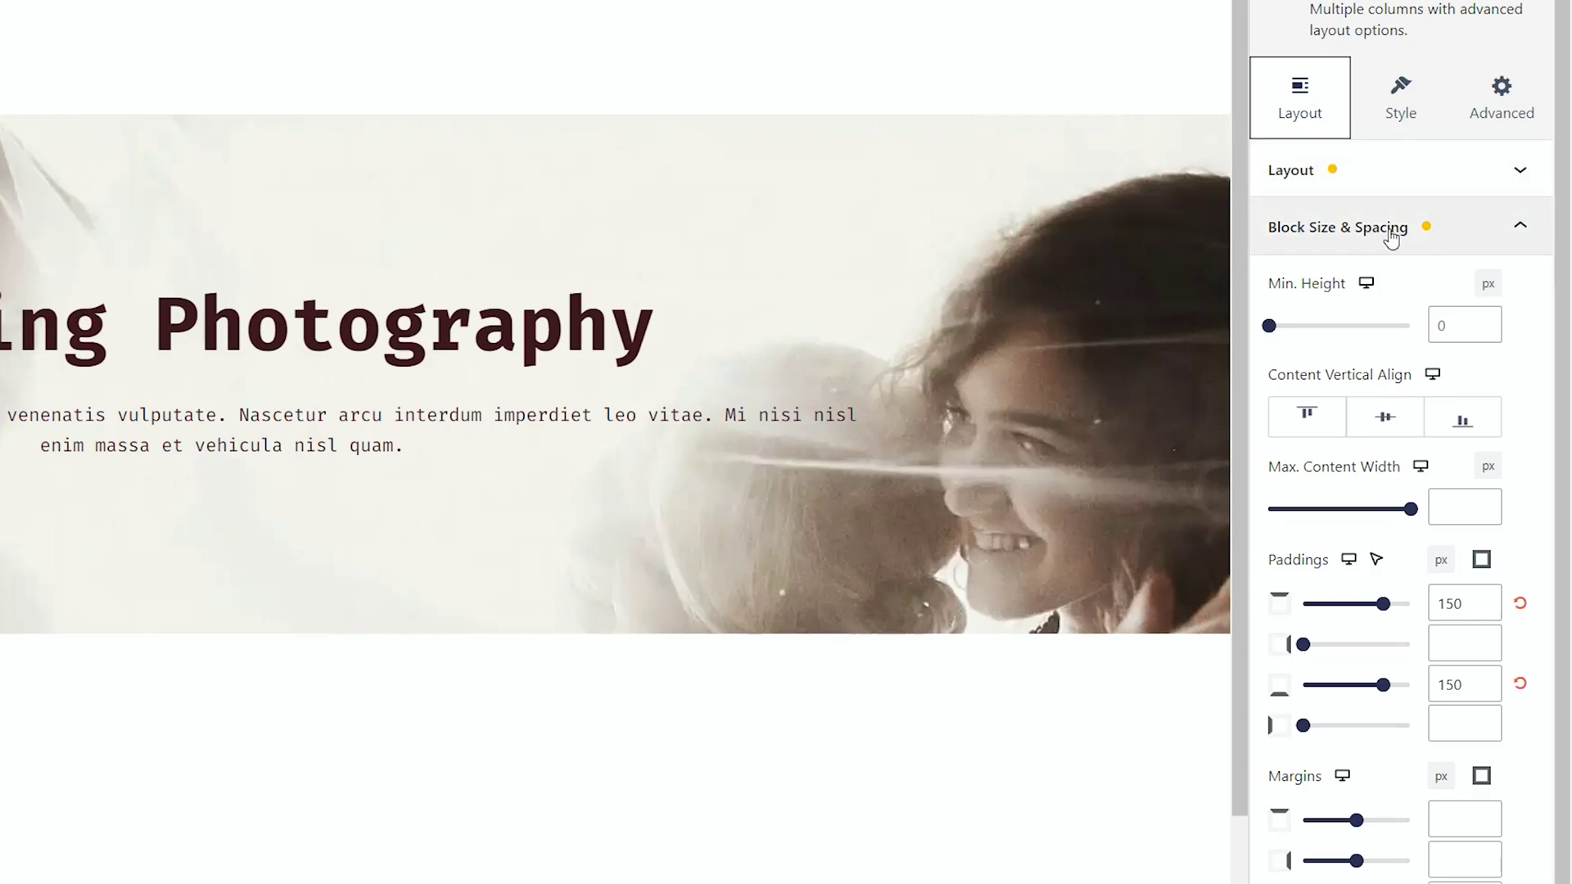
mouse_move(1320, 289)
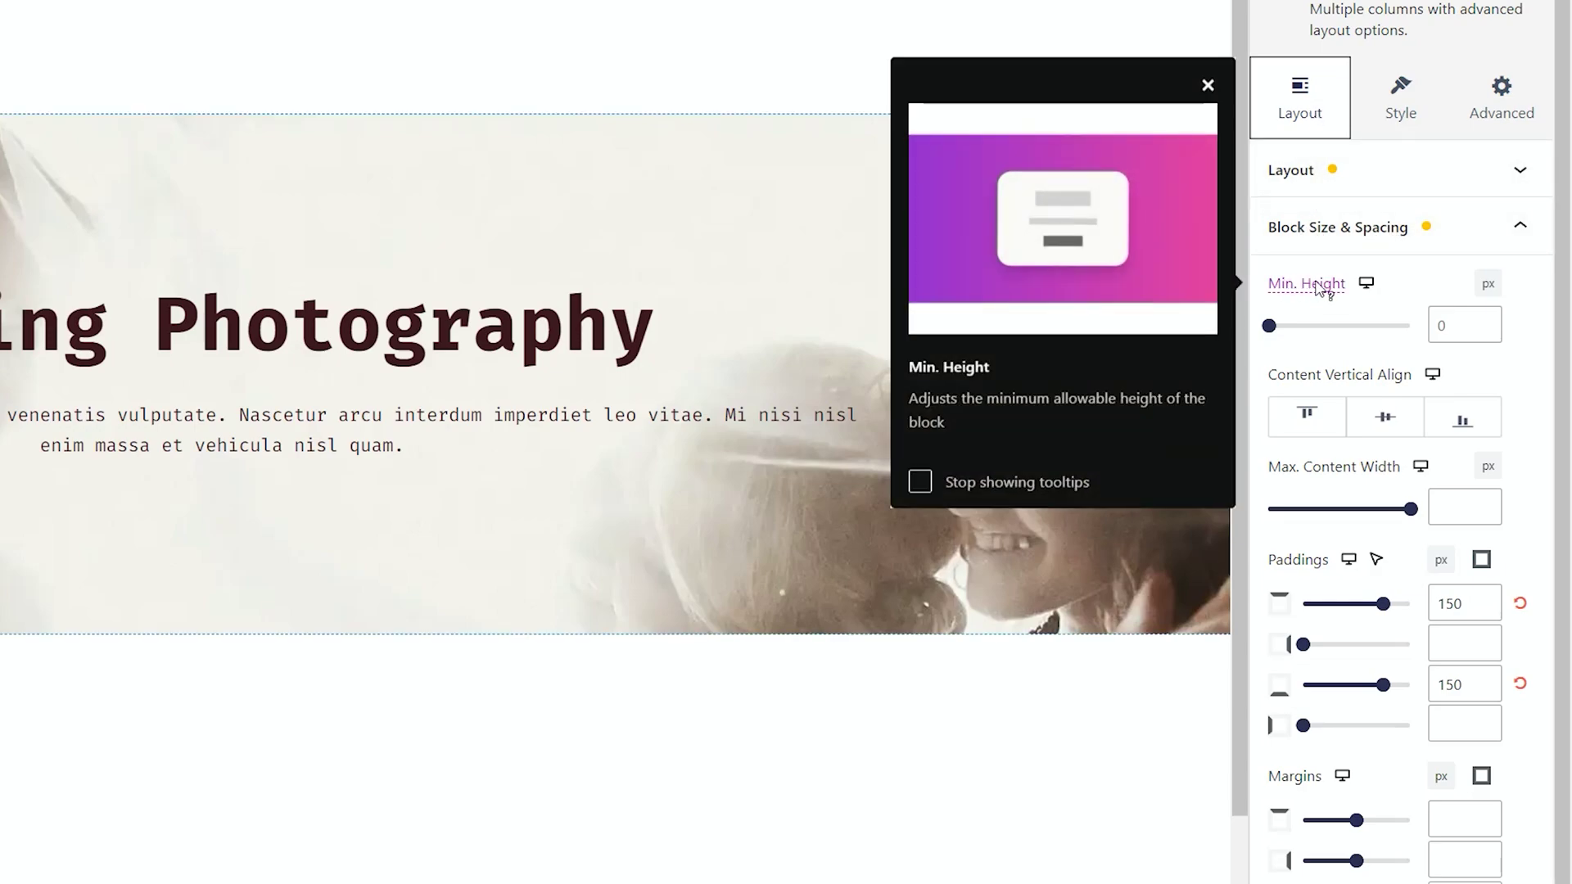
click(1490, 284)
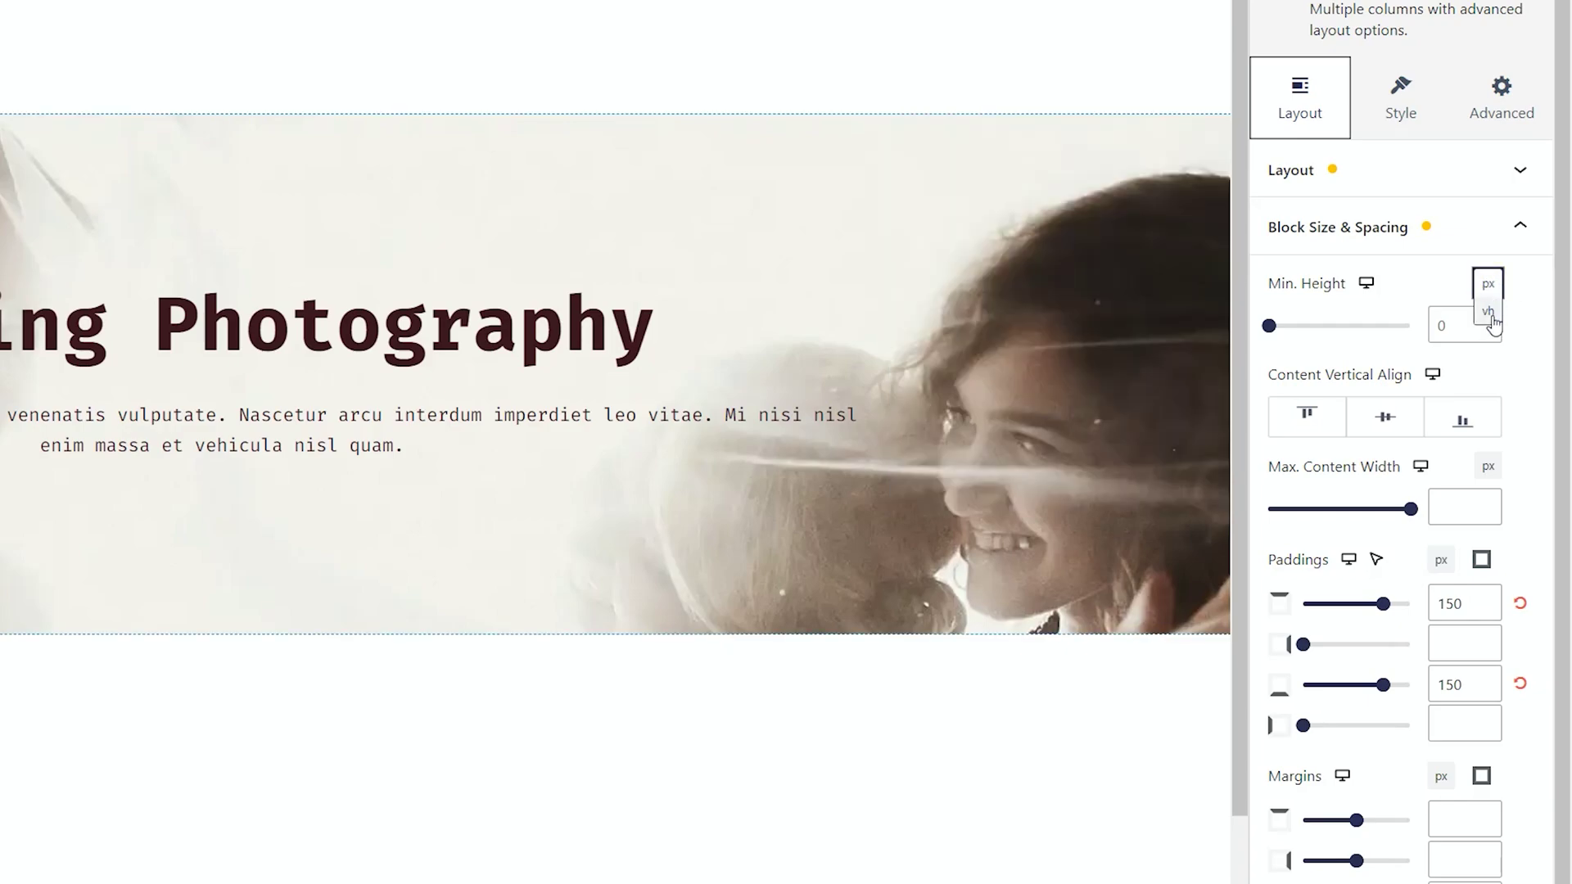
click(1488, 313)
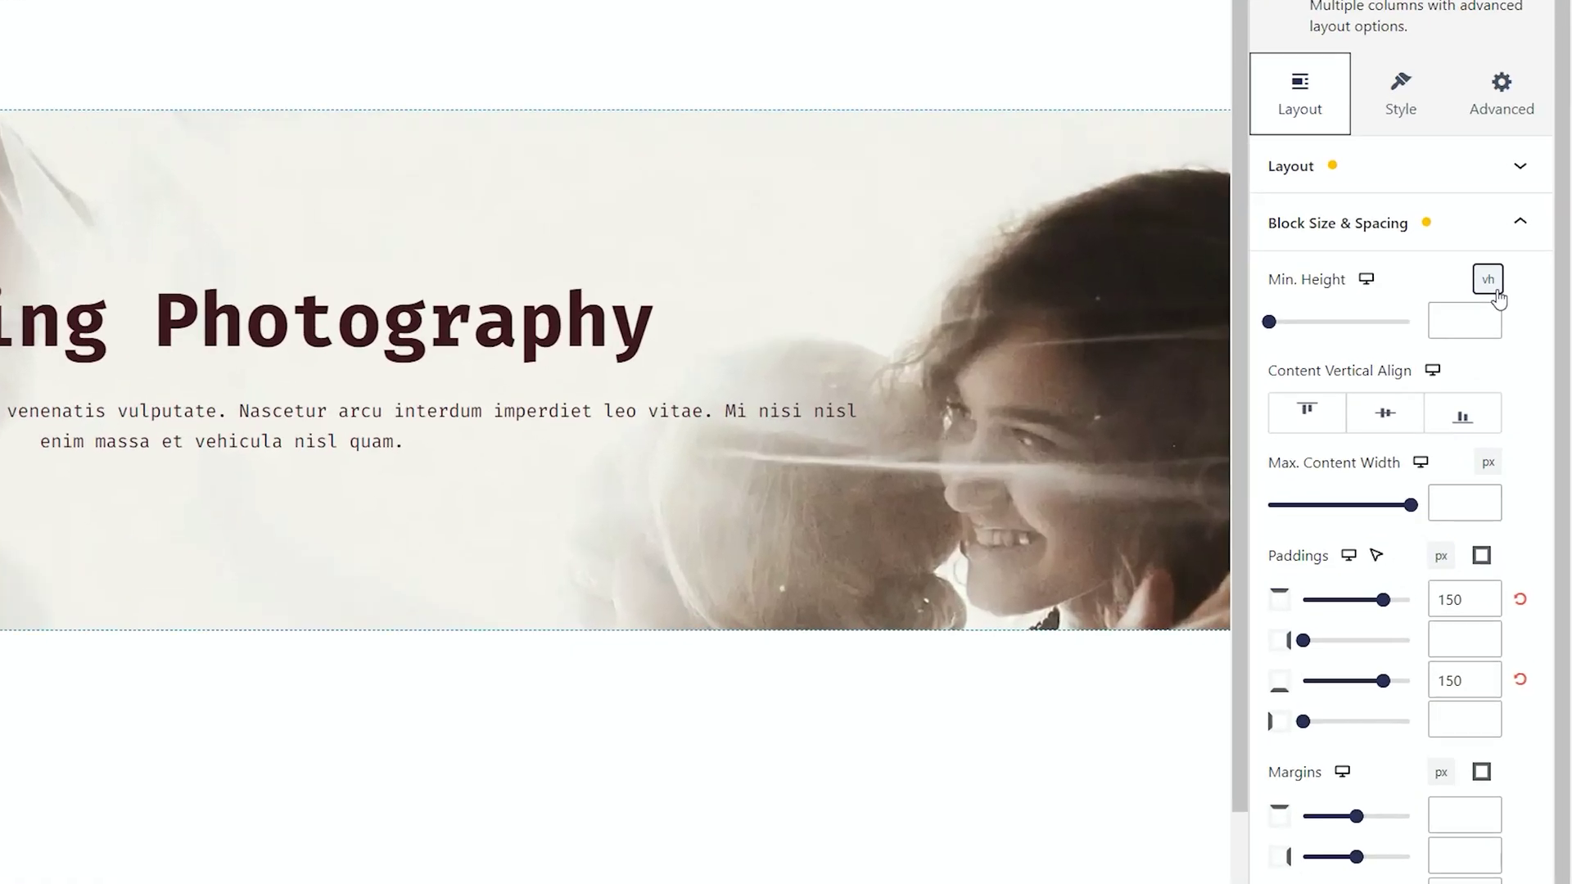
click(1491, 401)
text(100)
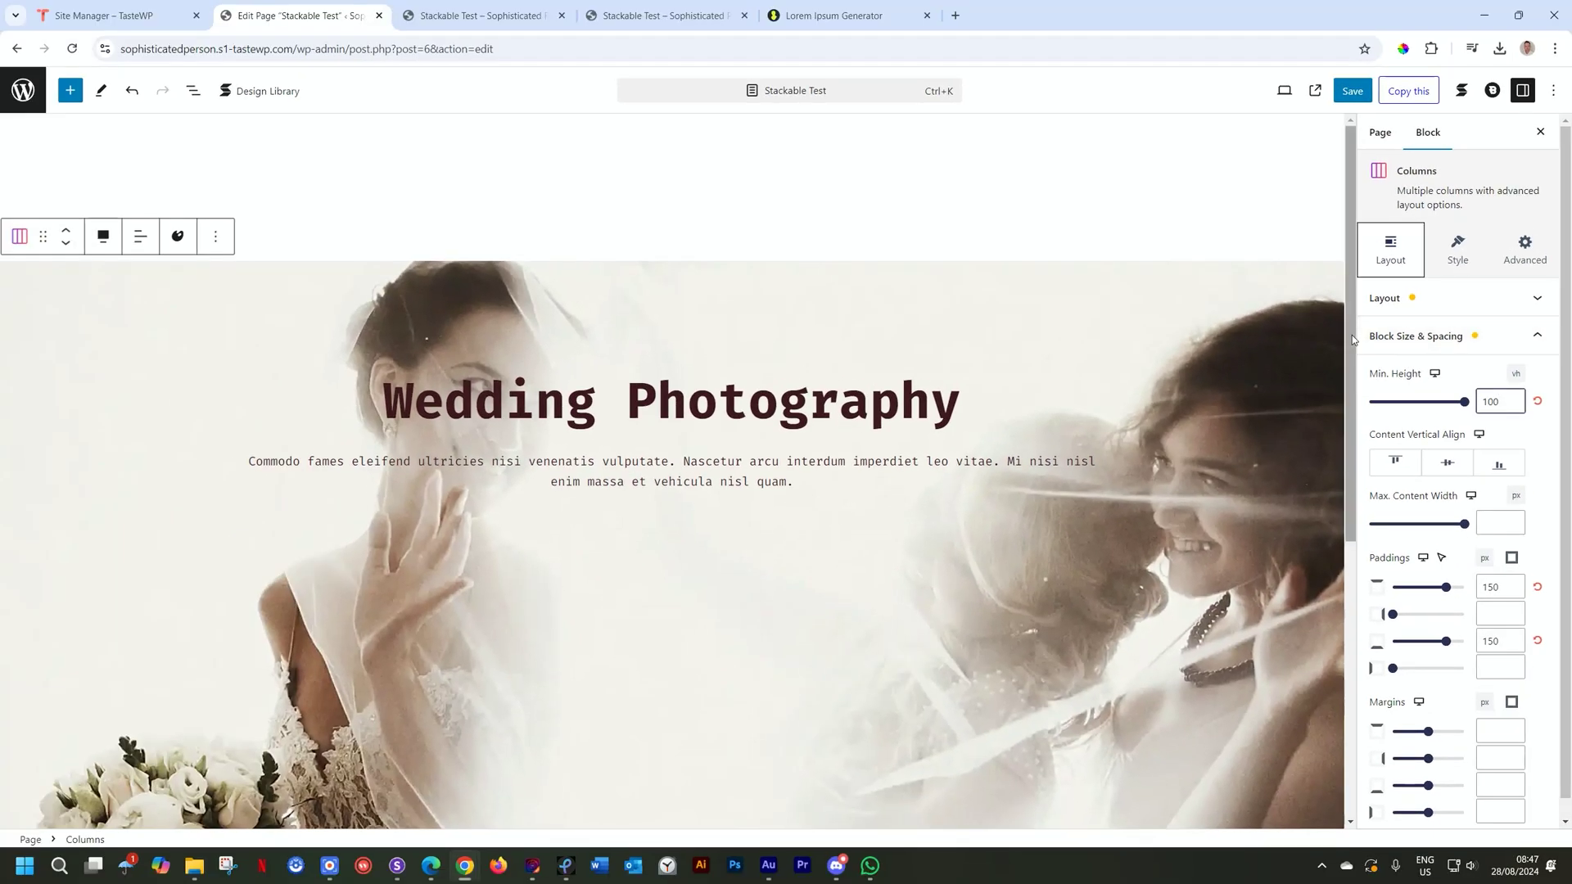
- Reselect the hero Columns block and centre its heading and text vertically
drag(1244, 235, 1237, 354)
drag(1349, 420, 1348, 420)
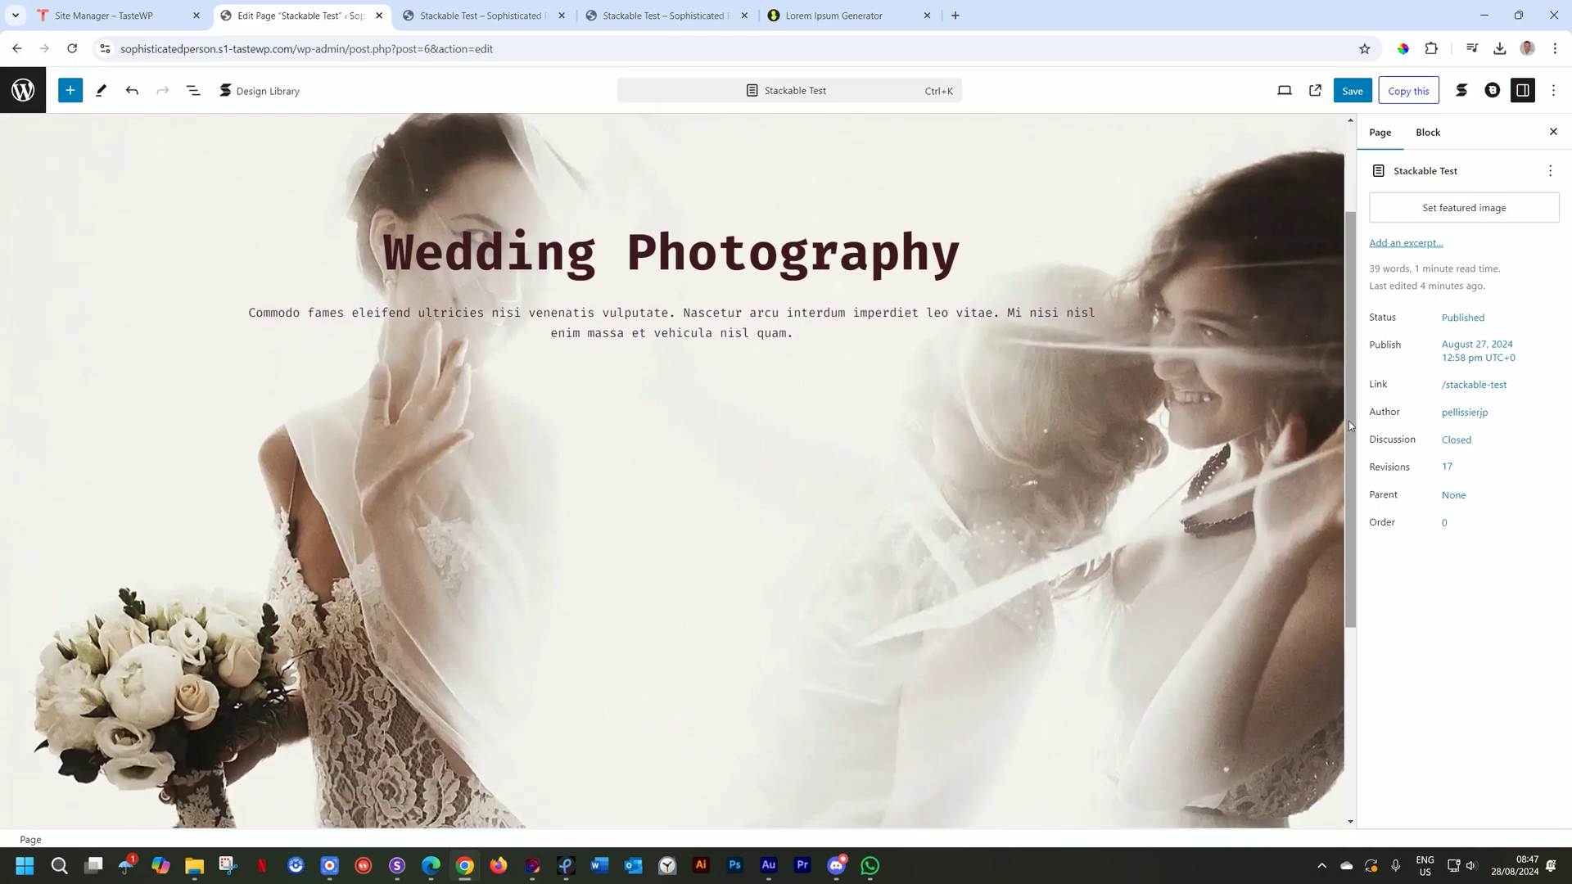
mouse_move(1349, 421)
mouse_down()
mouse_move(1351, 361)
mouse_move(1361, 407)
mouse_up()
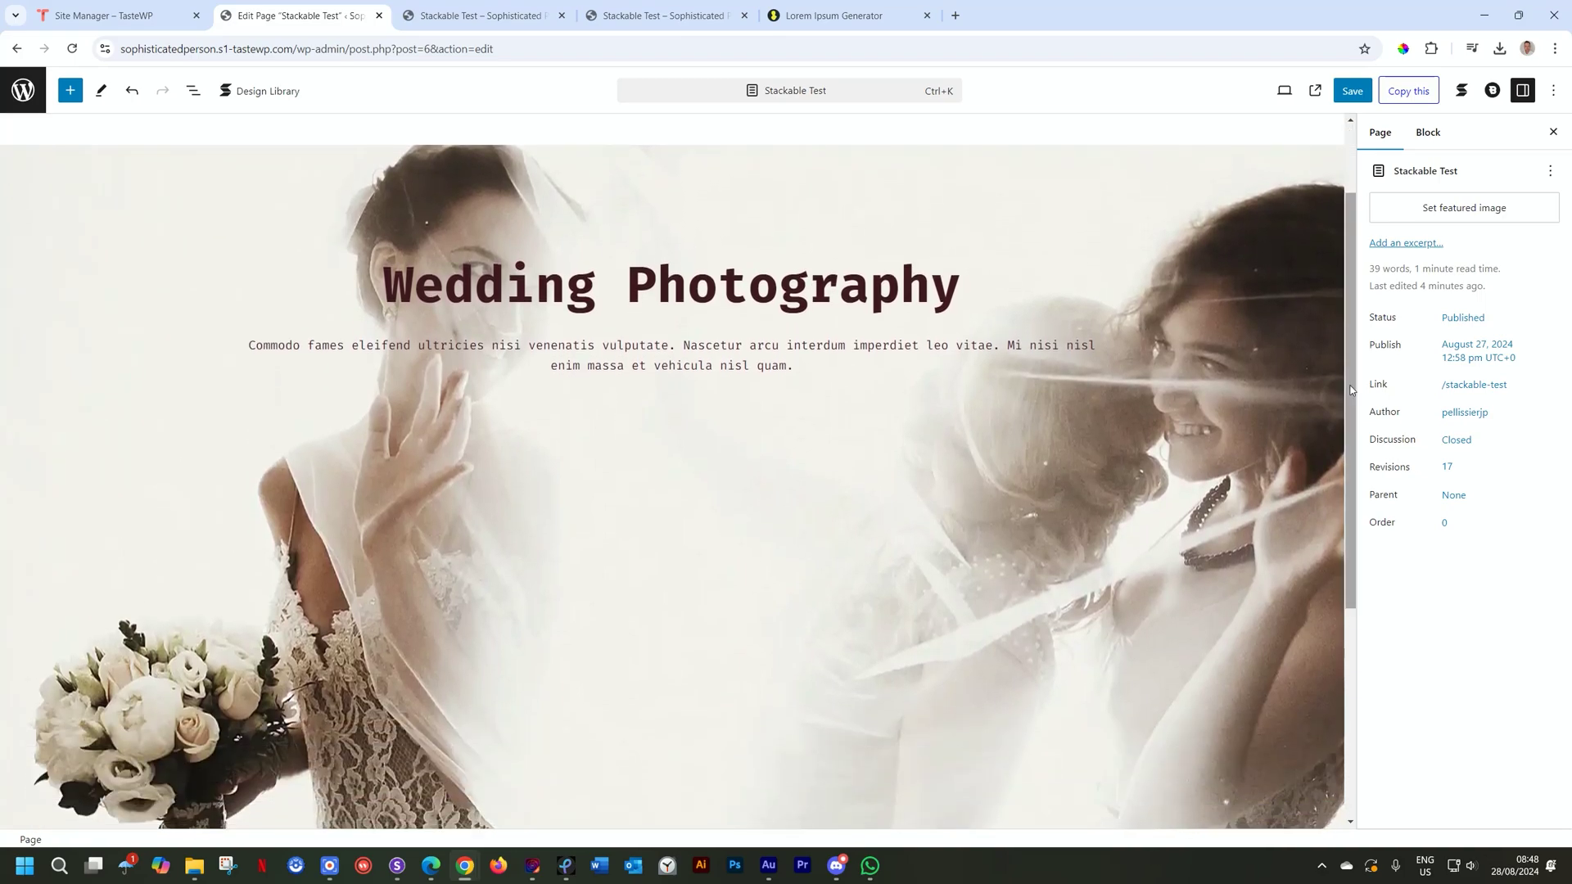
click(1315, 361)
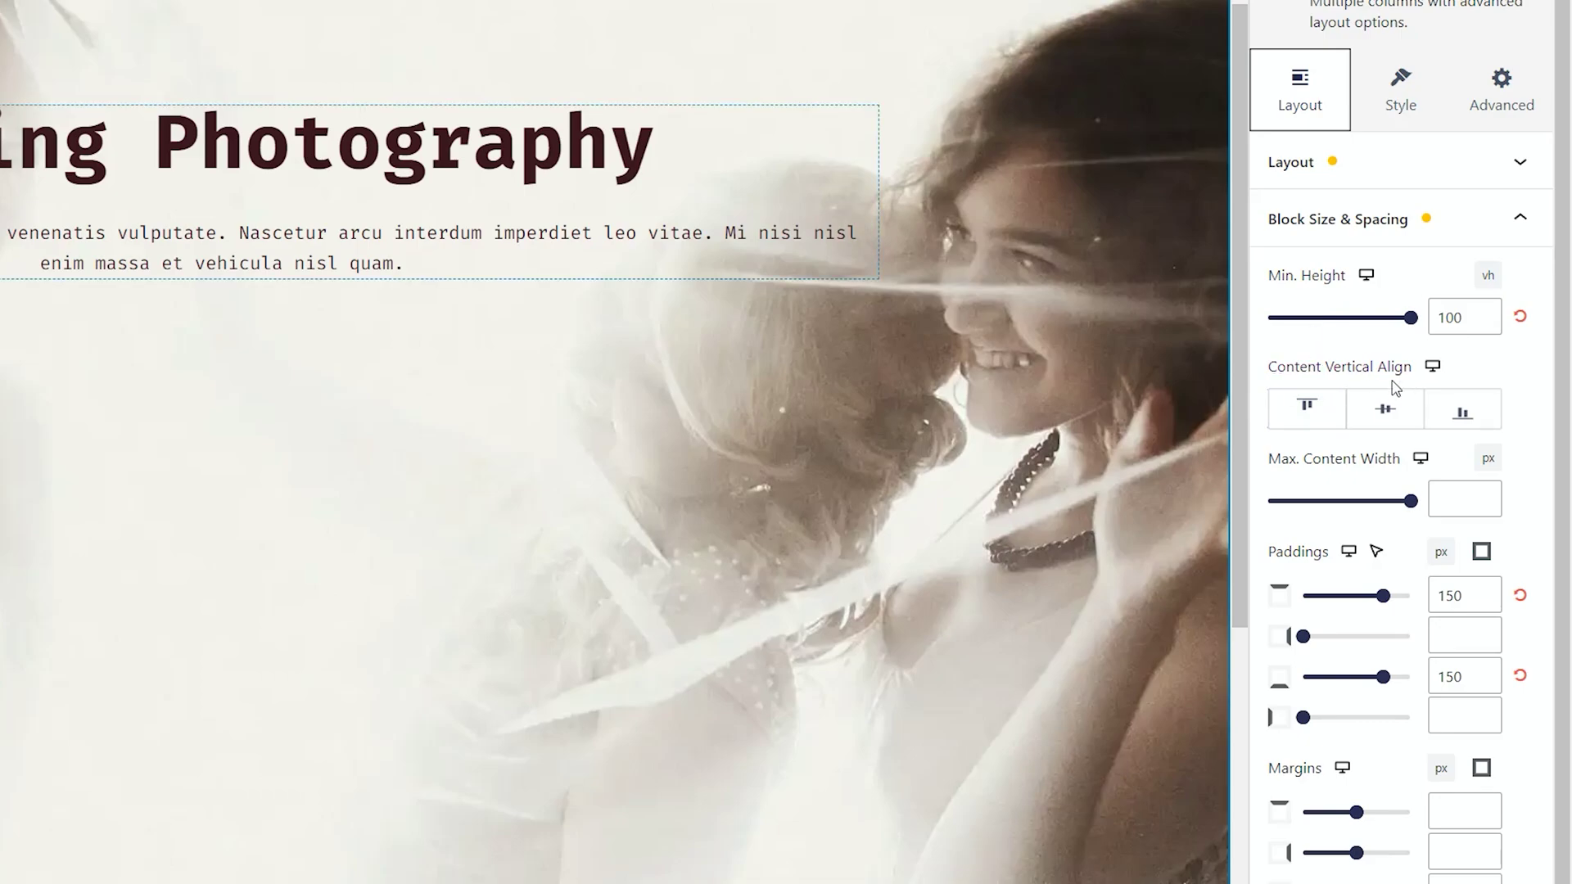
click(1384, 418)
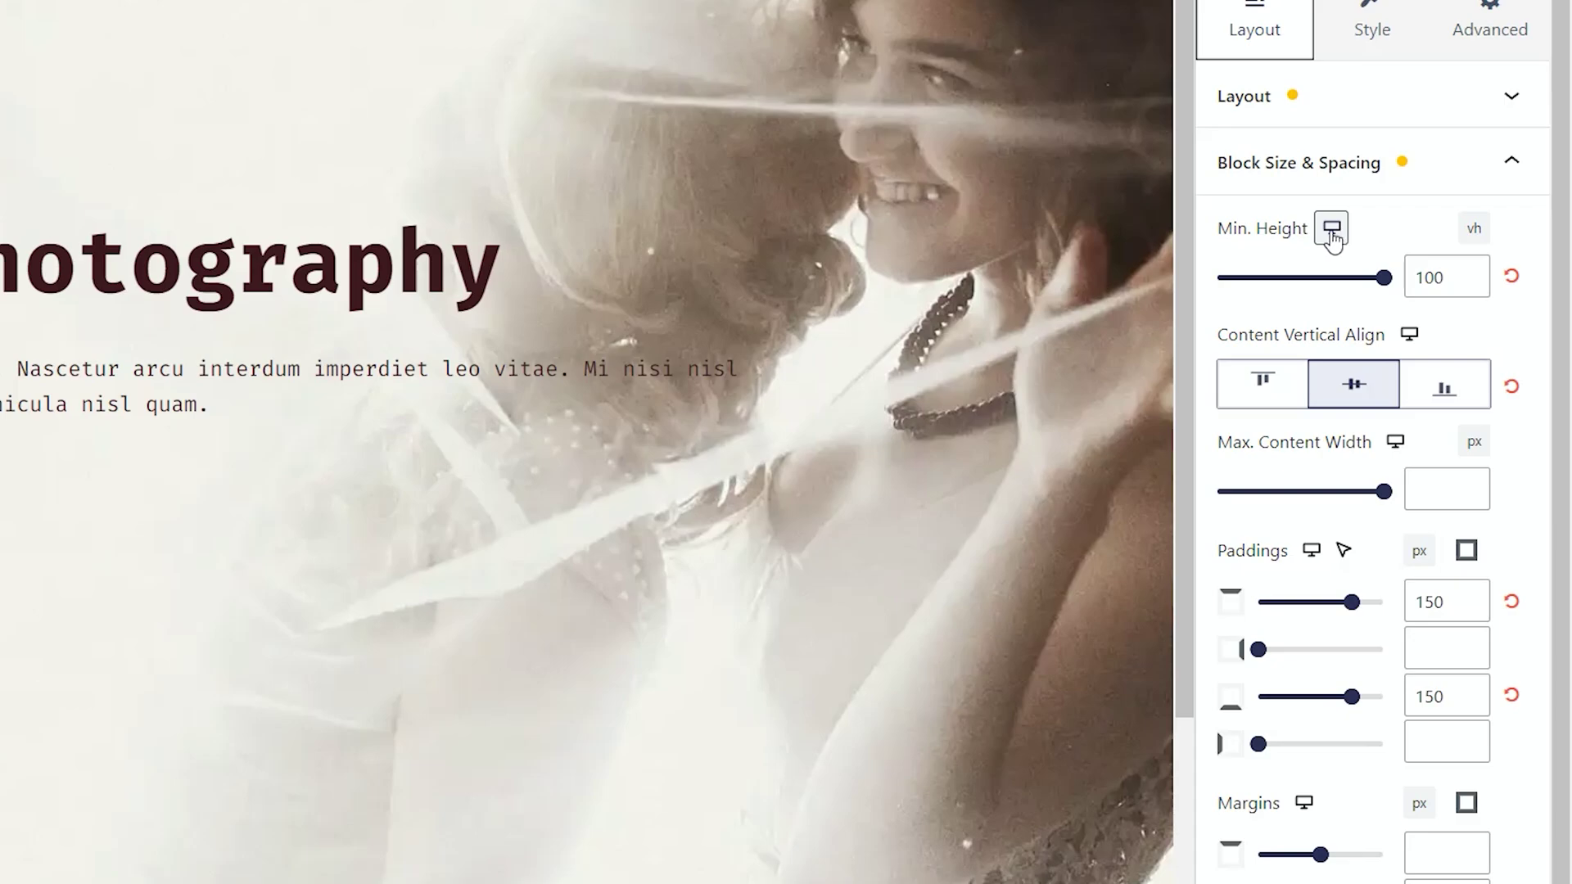
- Switch the Min. Height setting to the tablet device
click(1333, 232)
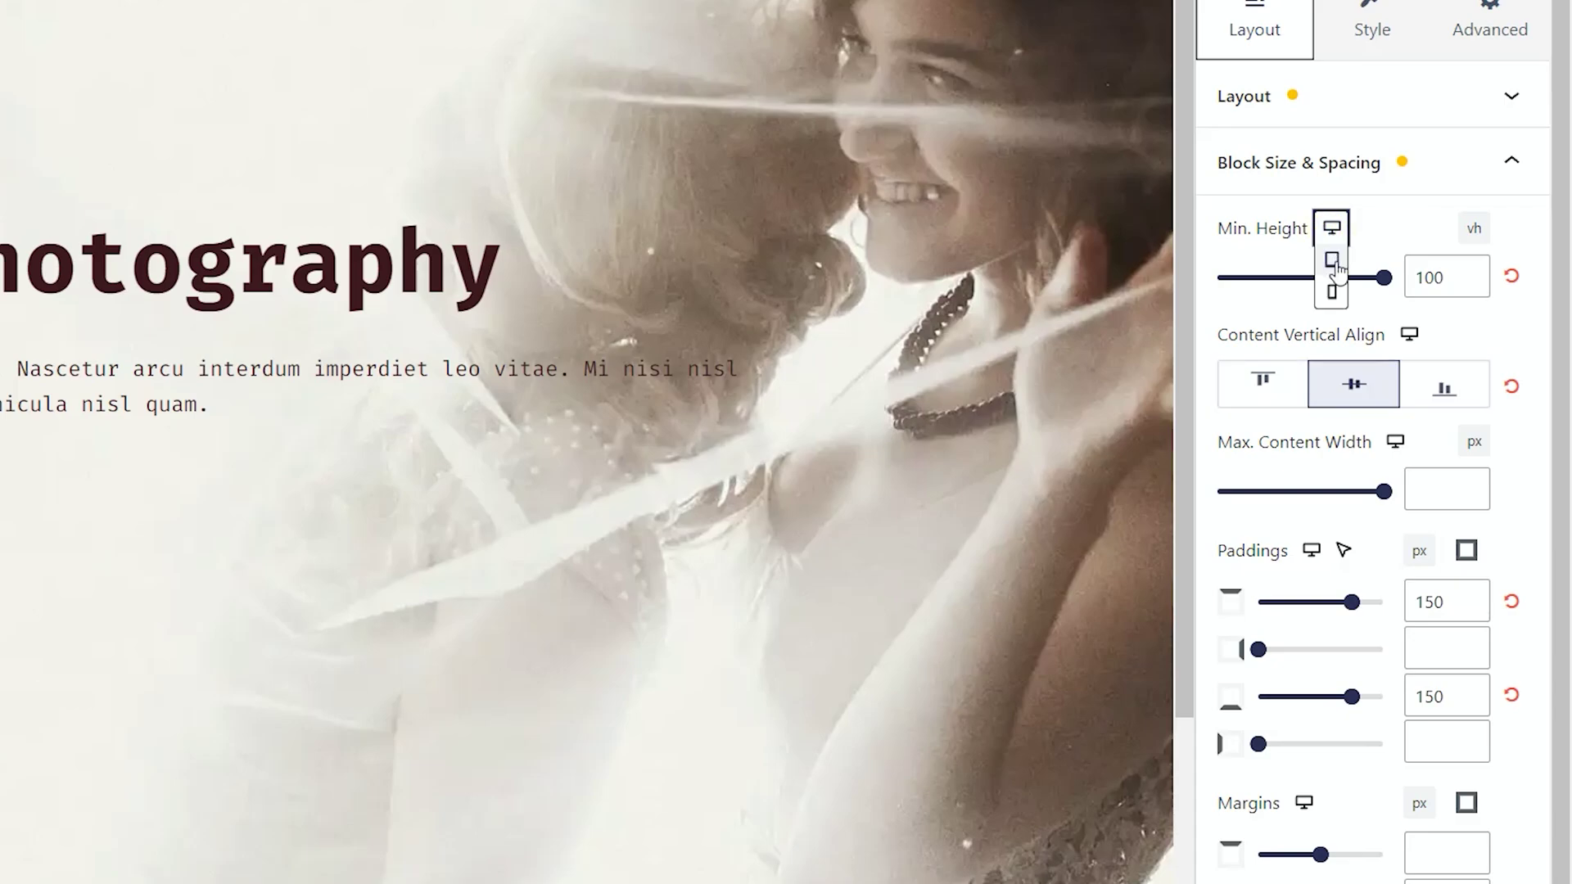
click(1332, 261)
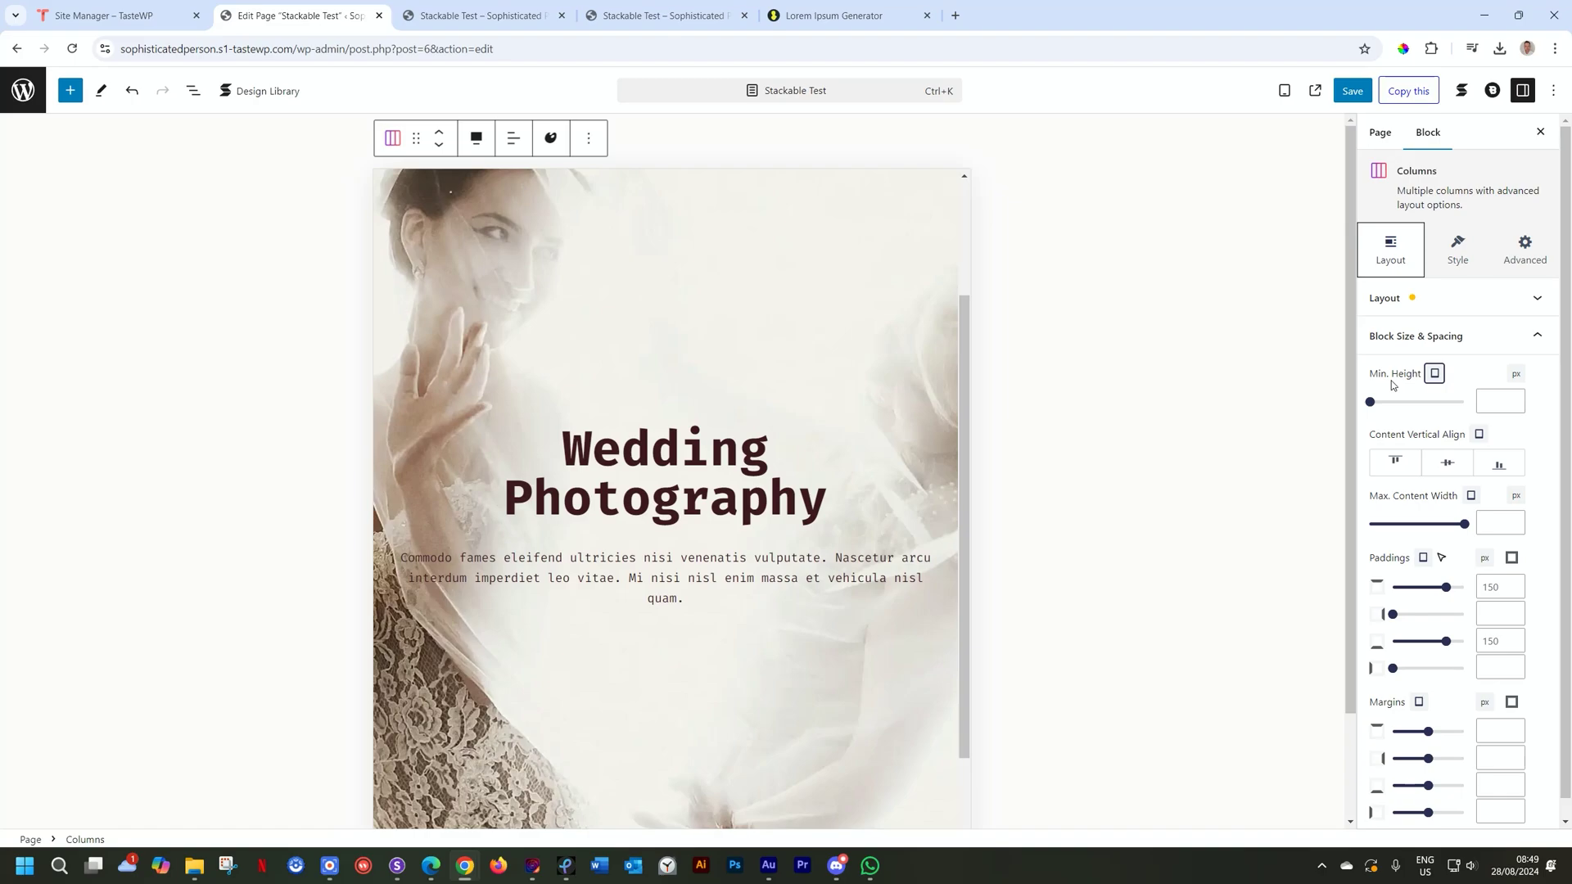
- Set the hero's tablet Min. Height to 75 vh, then switch to the mobile layout
click(1497, 402)
text(10)
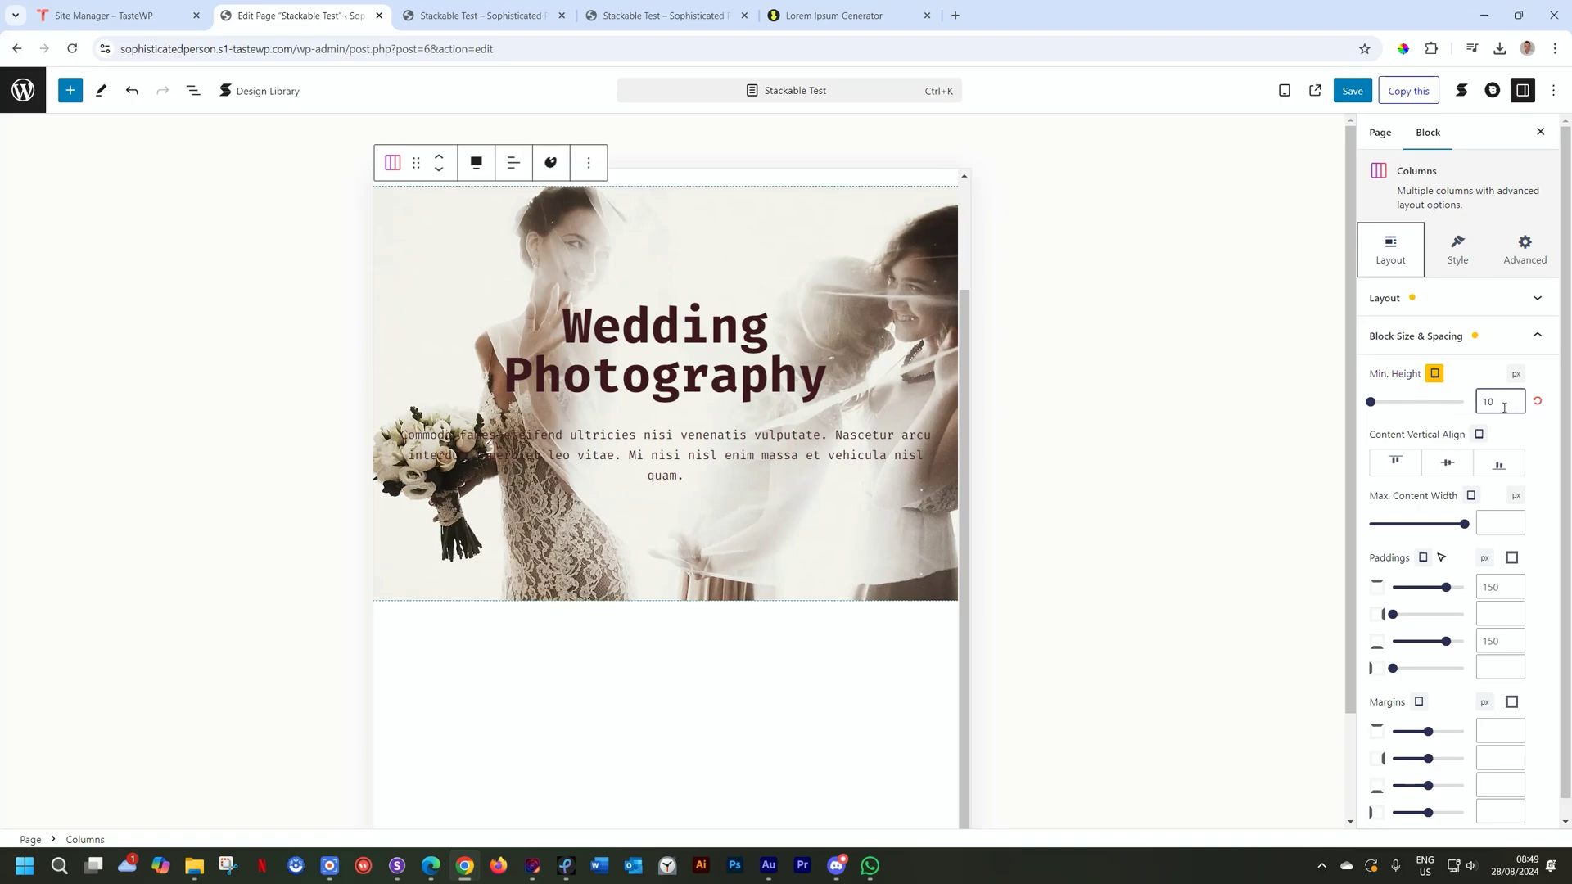
drag(1371, 401, 1428, 406)
click(1516, 374)
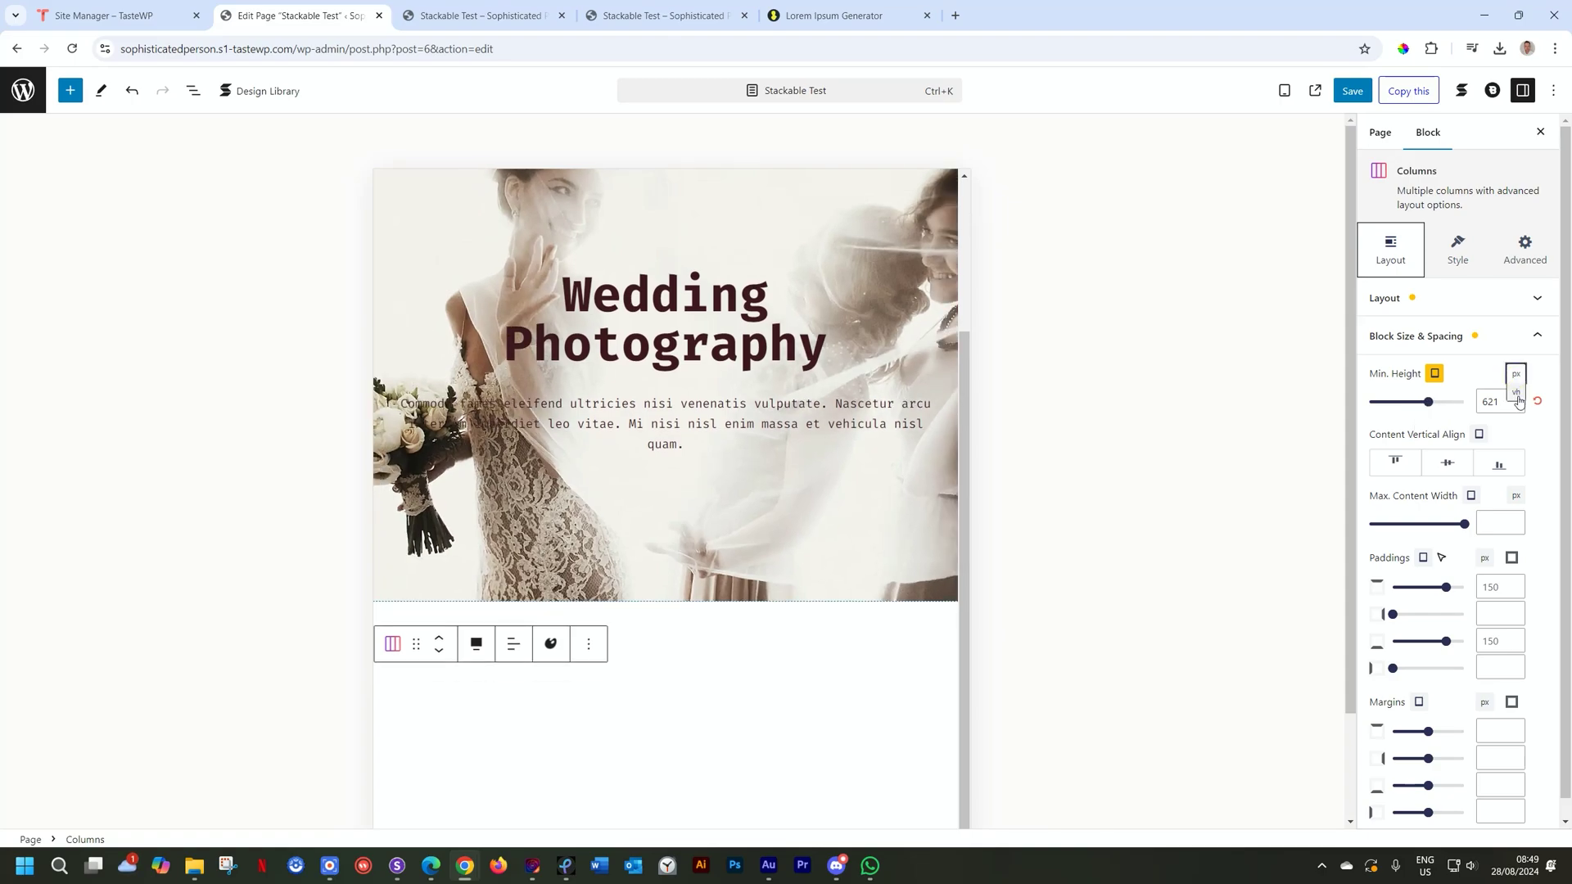
click(1517, 393)
double_click(1488, 401)
text(15)
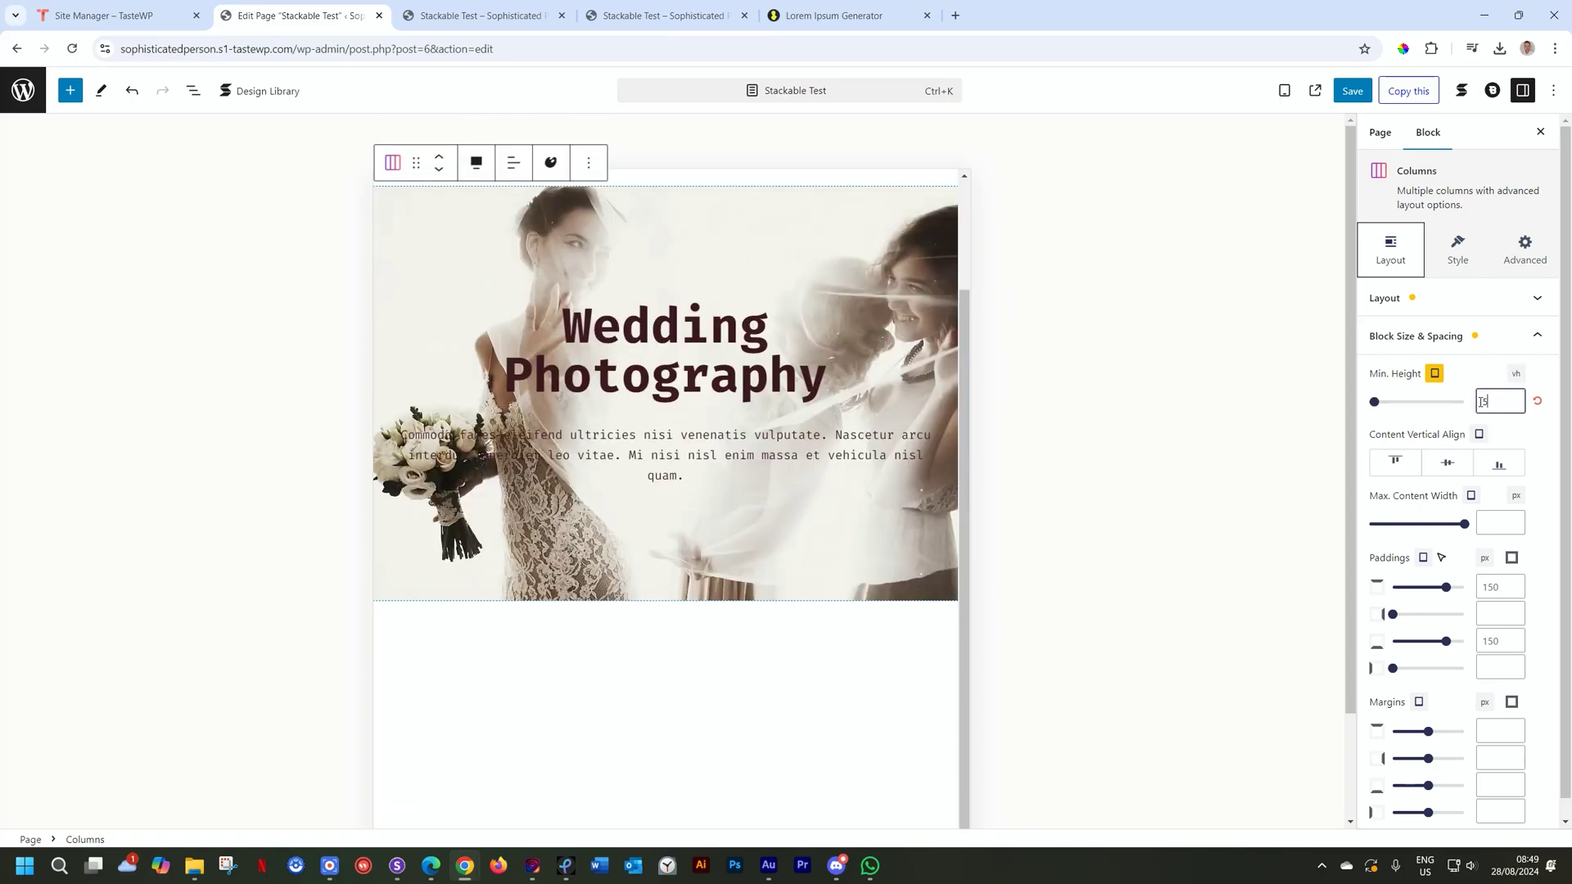
text(0)
click(1485, 401)
key(BackSpace)
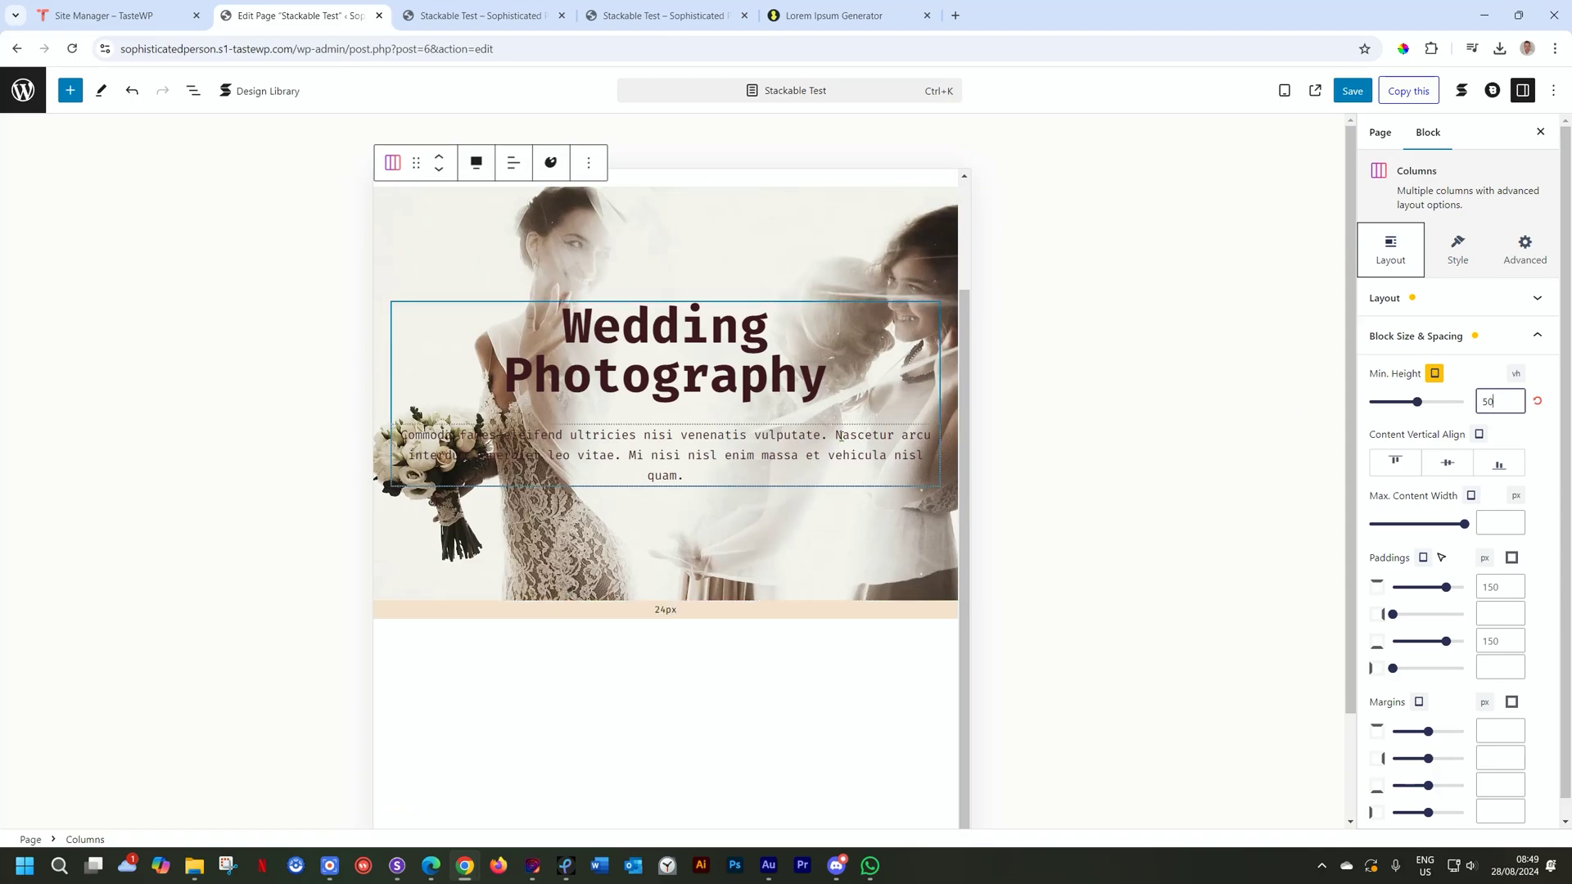
double_click(1488, 401)
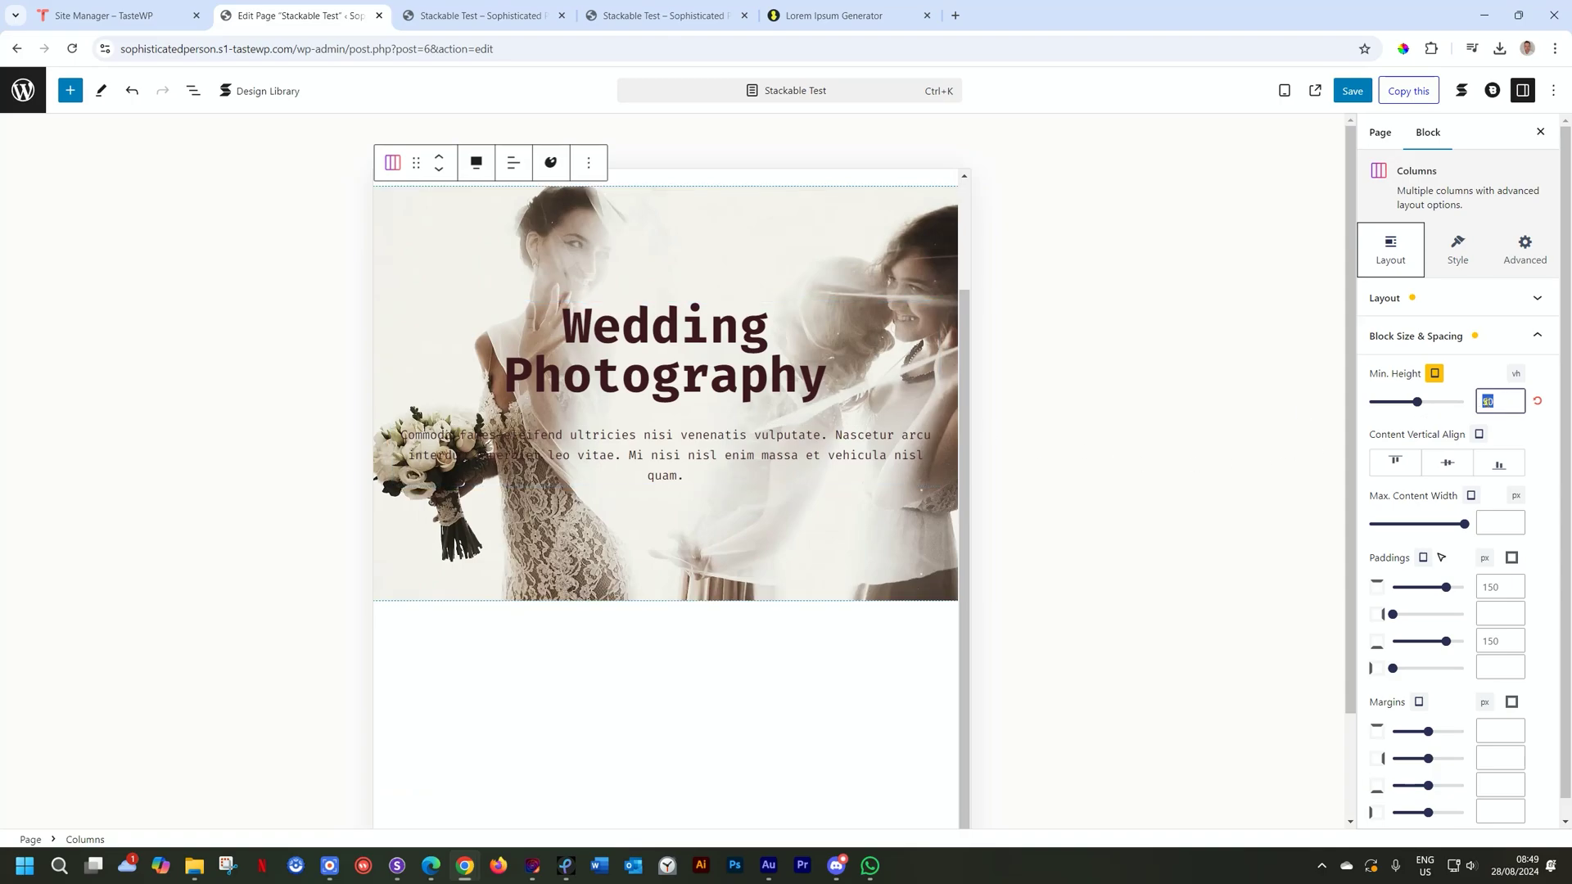
text(75)
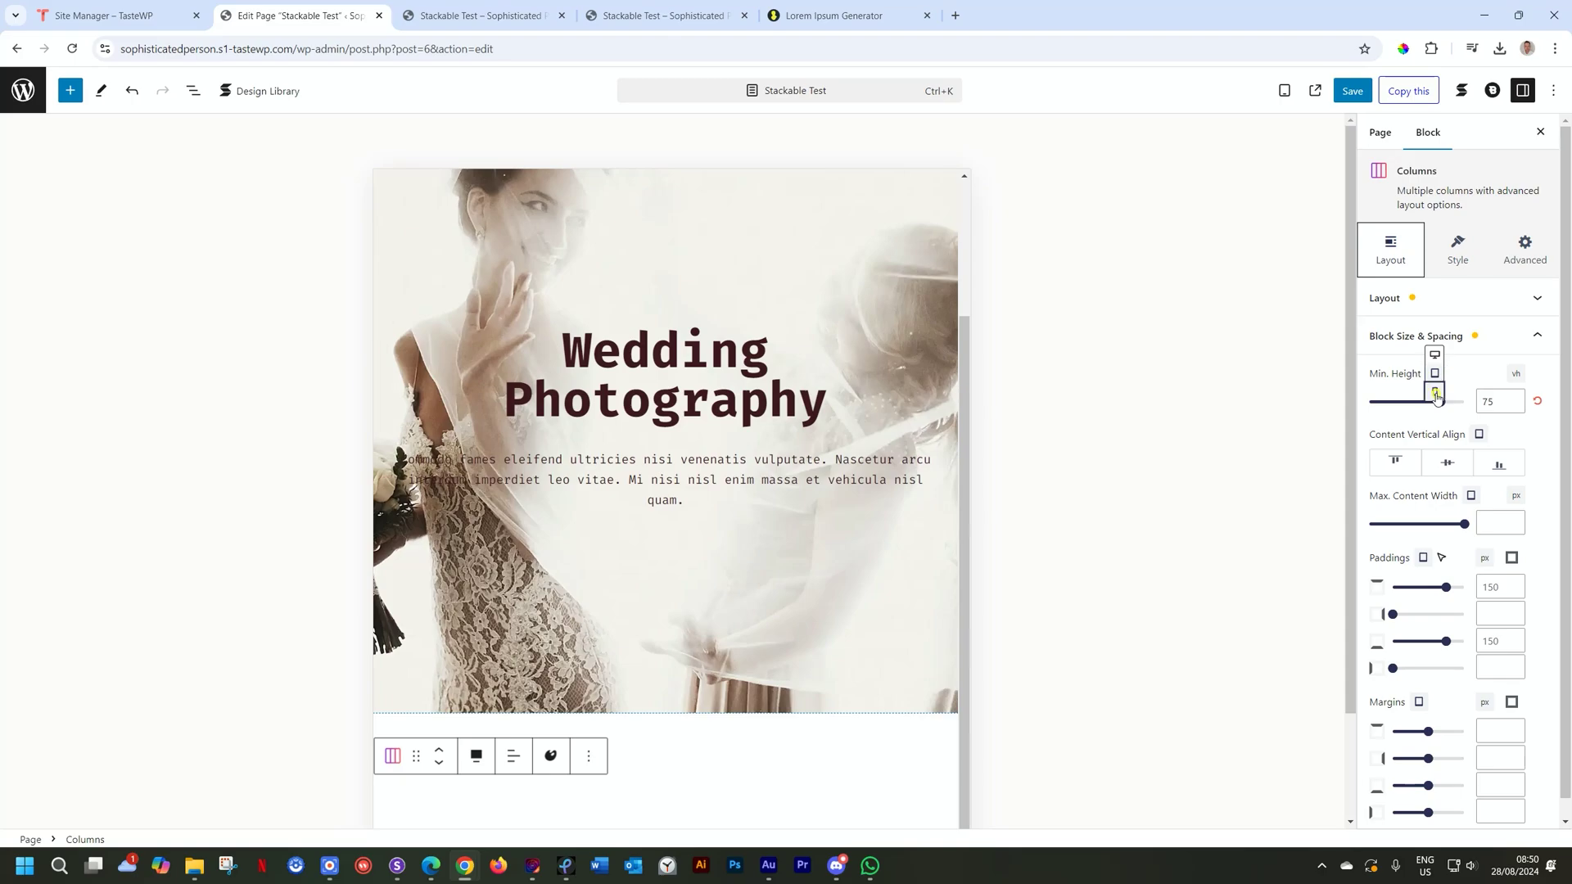
click(1436, 393)
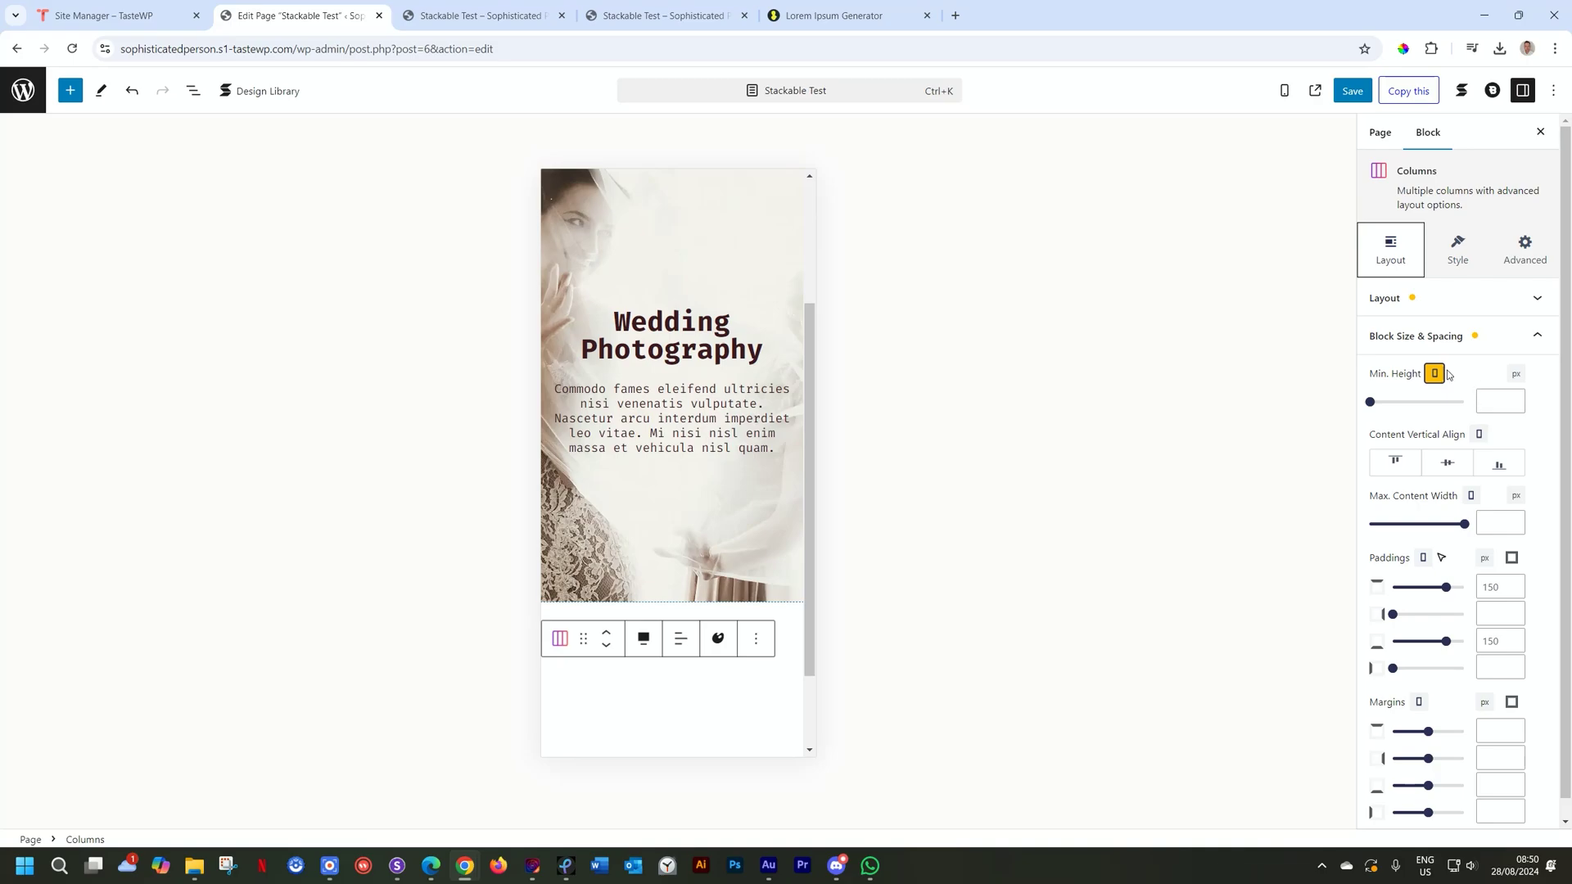
- Set the hero's mobile Min. Height to 100 vh and save the page
click(1516, 374)
click(1506, 394)
click(1504, 397)
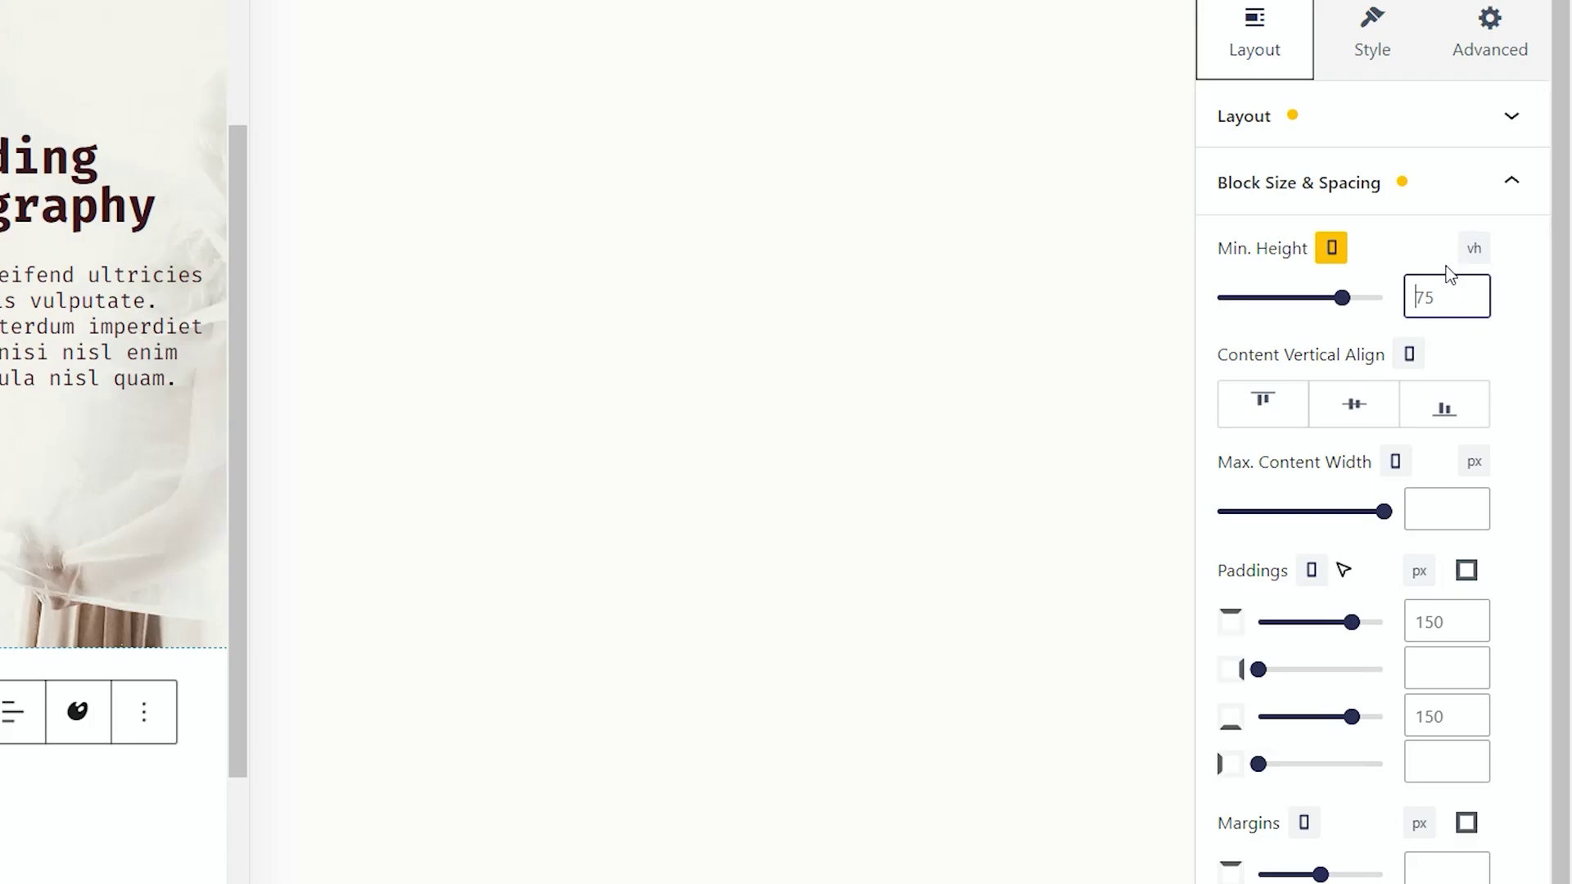
drag(1346, 300, 1384, 298)
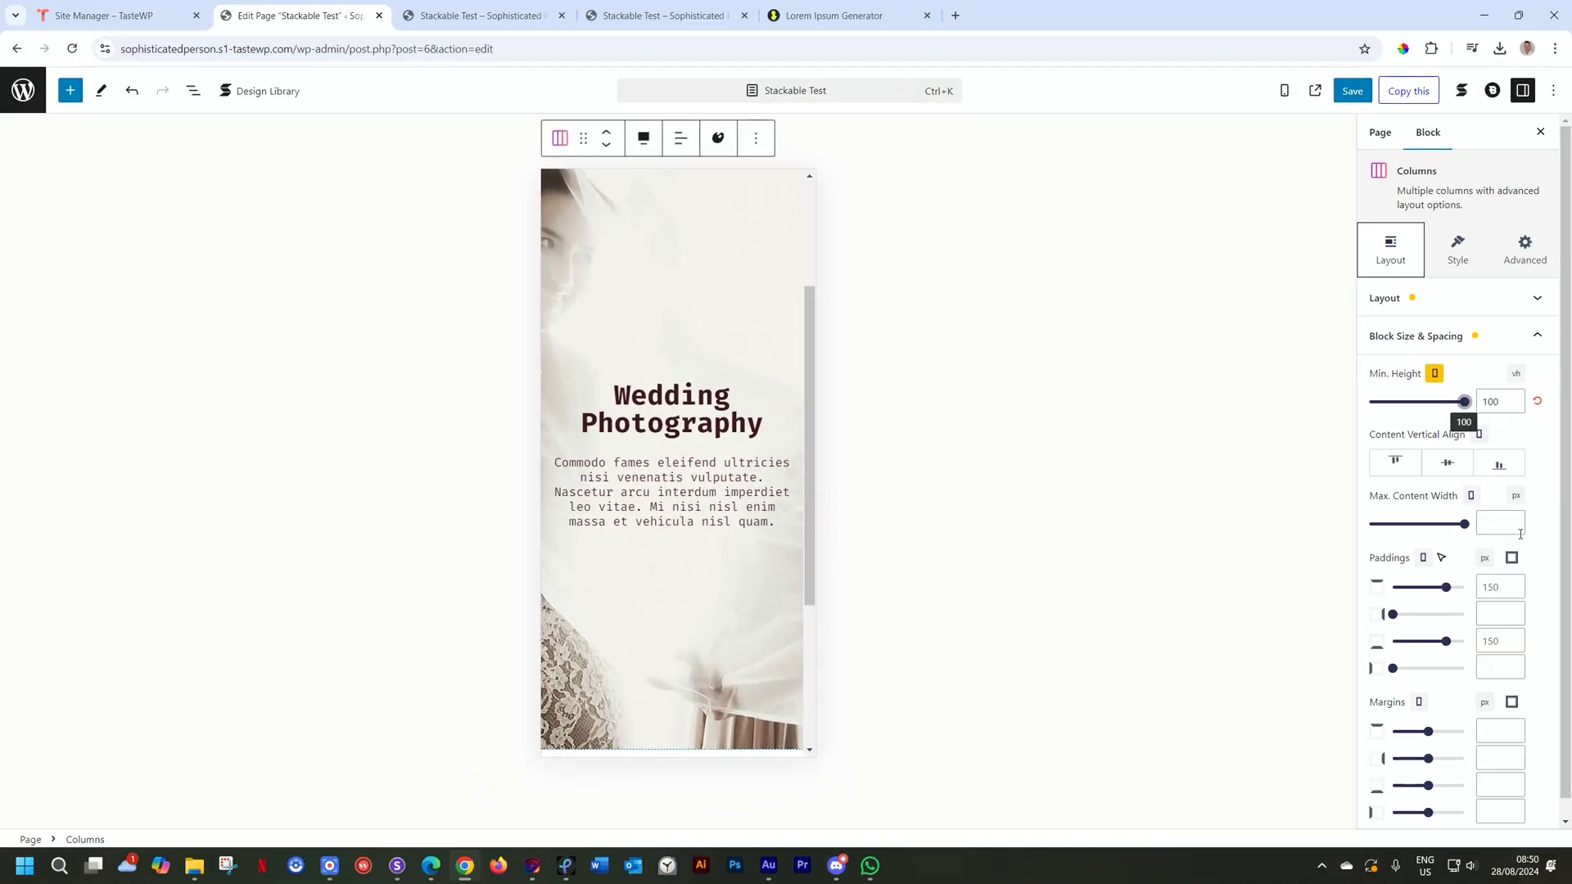
click(1360, 95)
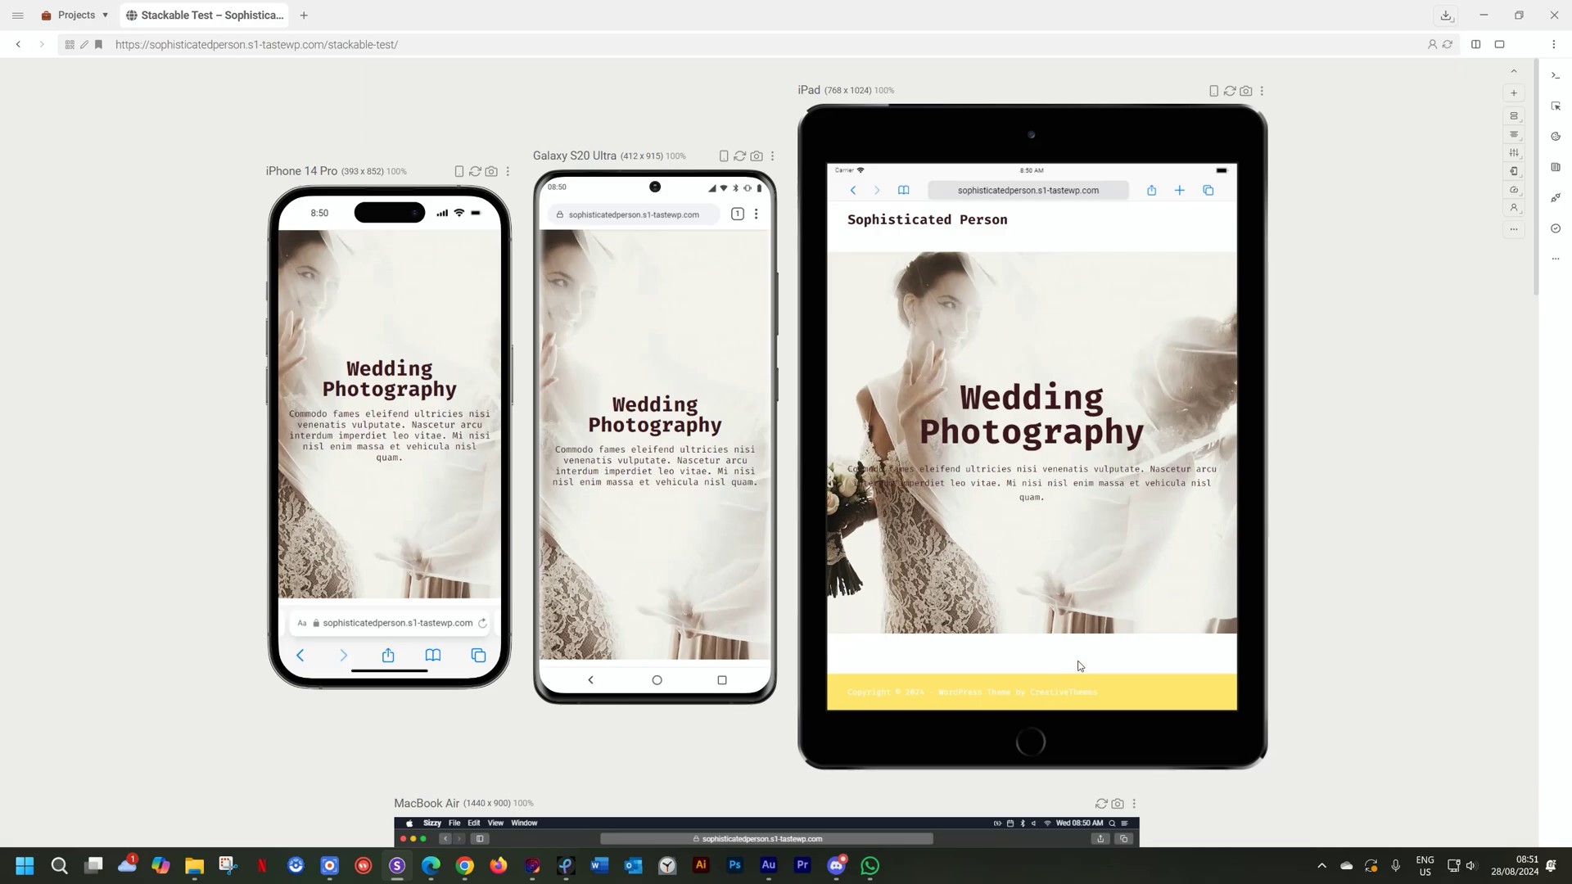
scroll(1091, 606, down, 5)
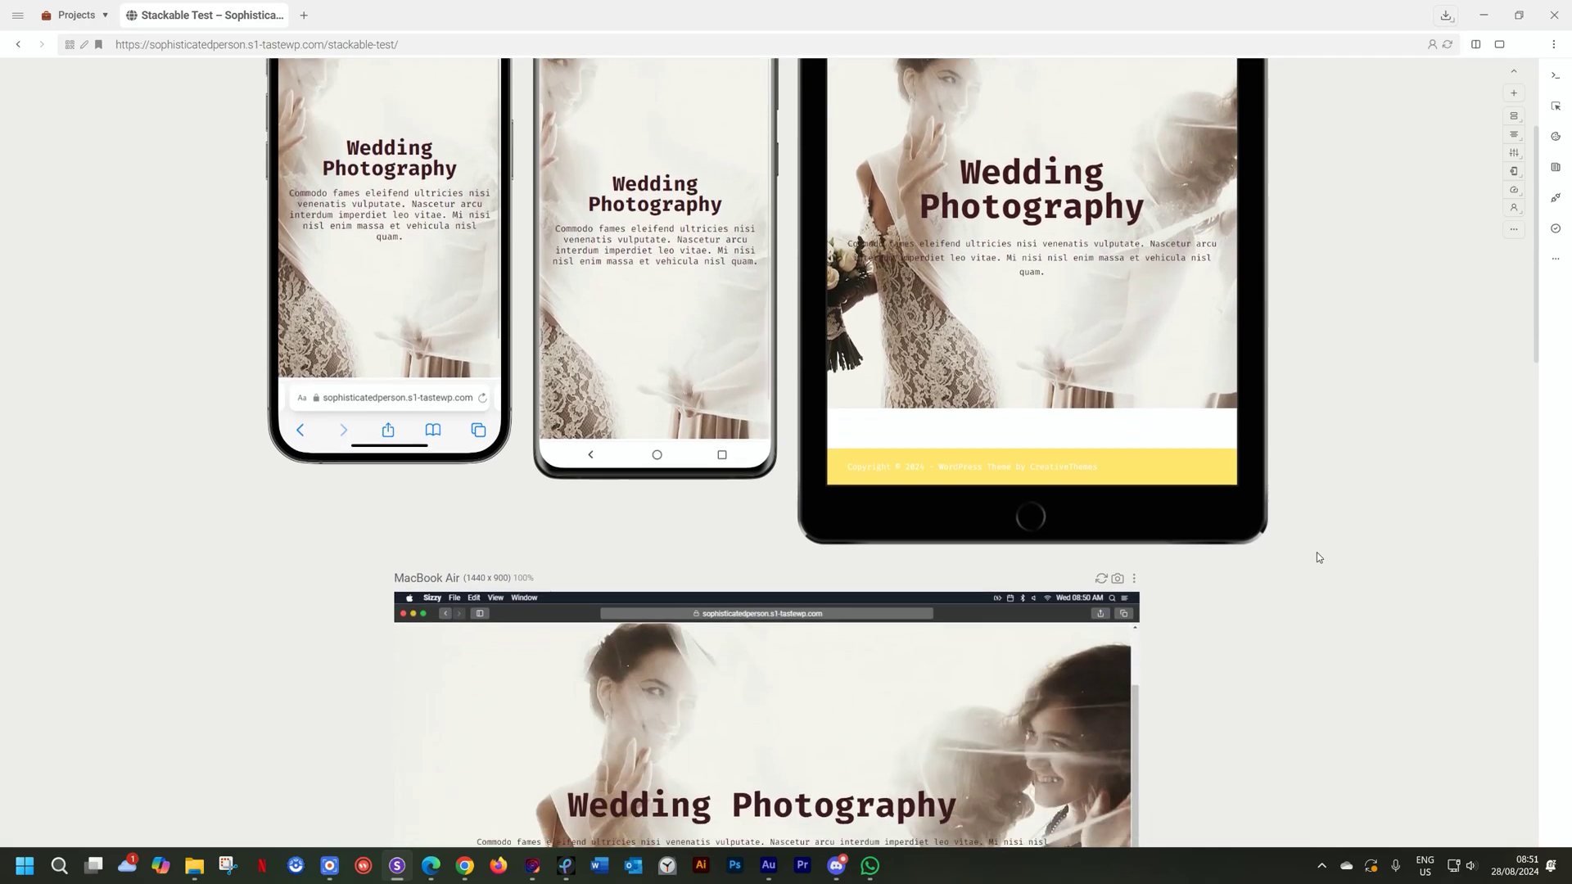
scroll(1389, 543, down, 2)
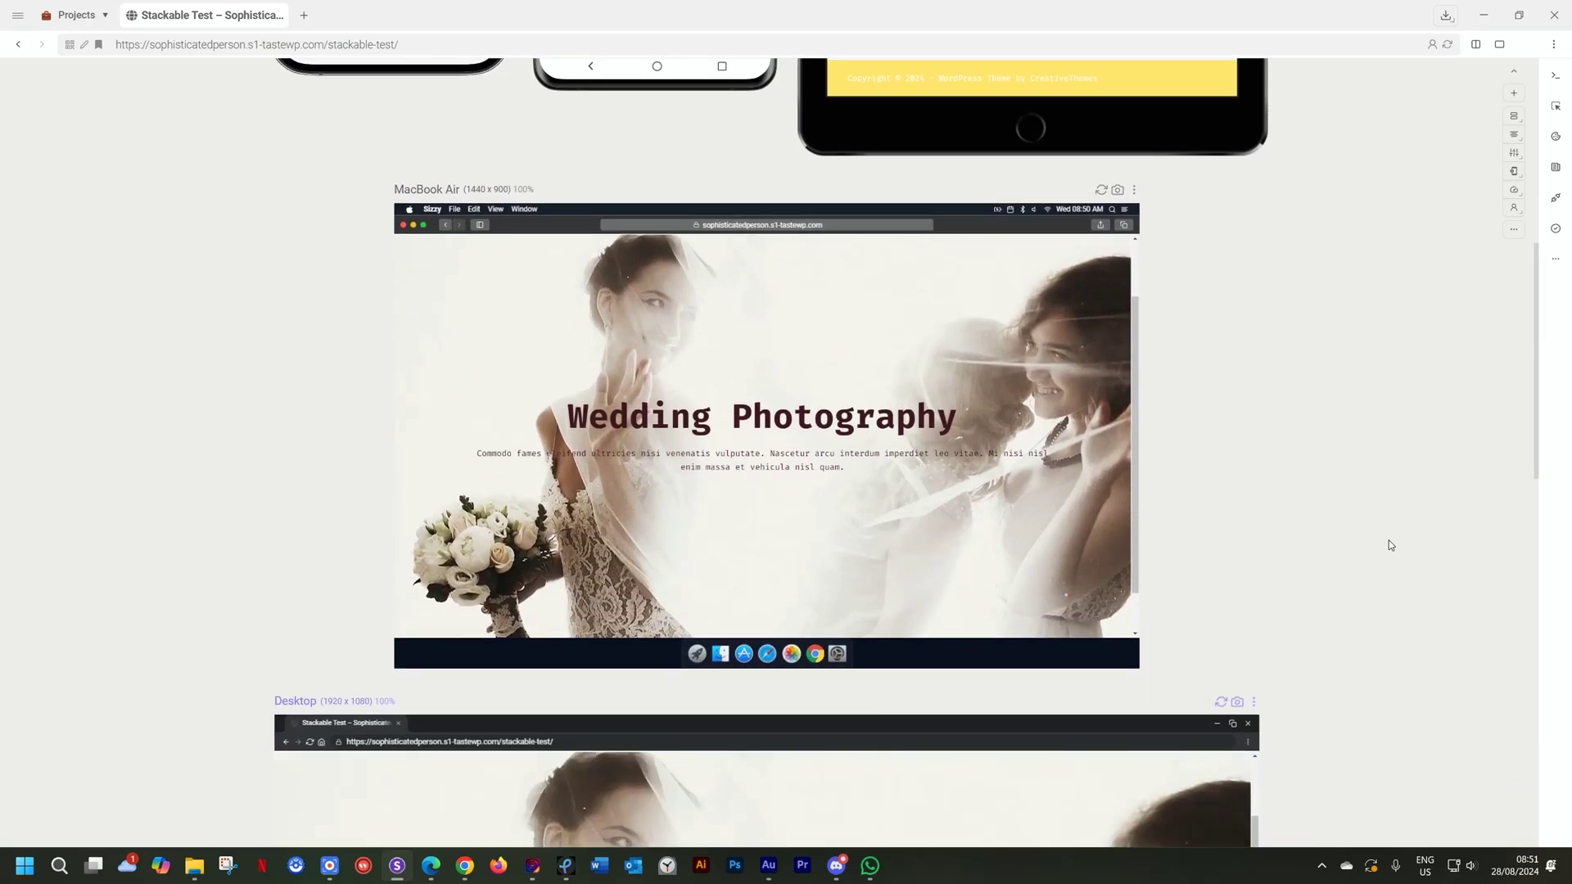
scroll(1389, 542, down, 6)
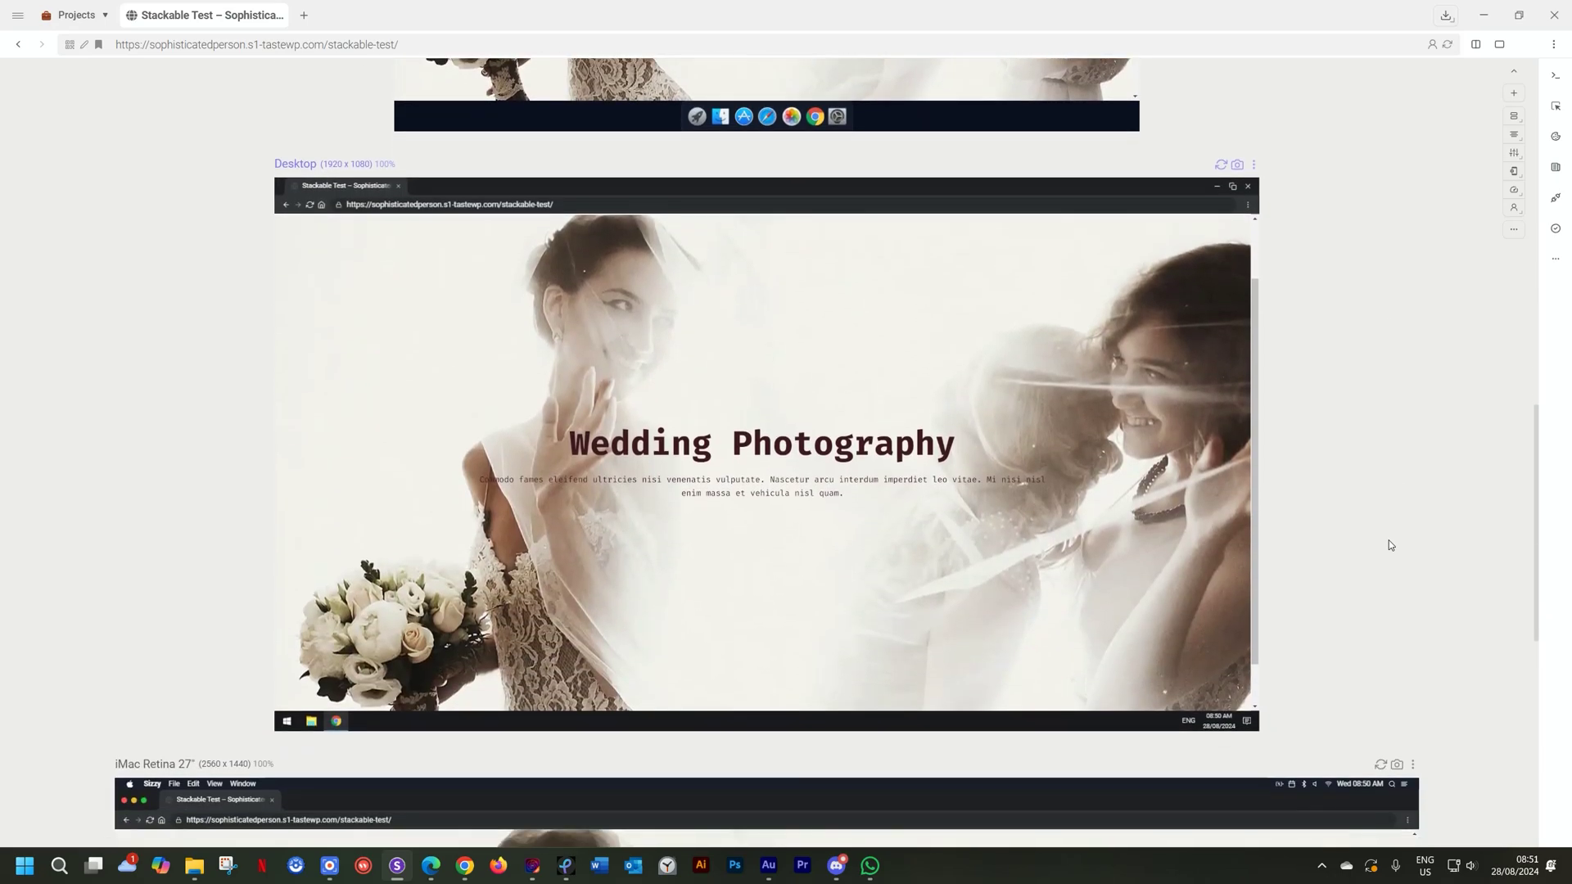
scroll(1389, 545, down, 8)
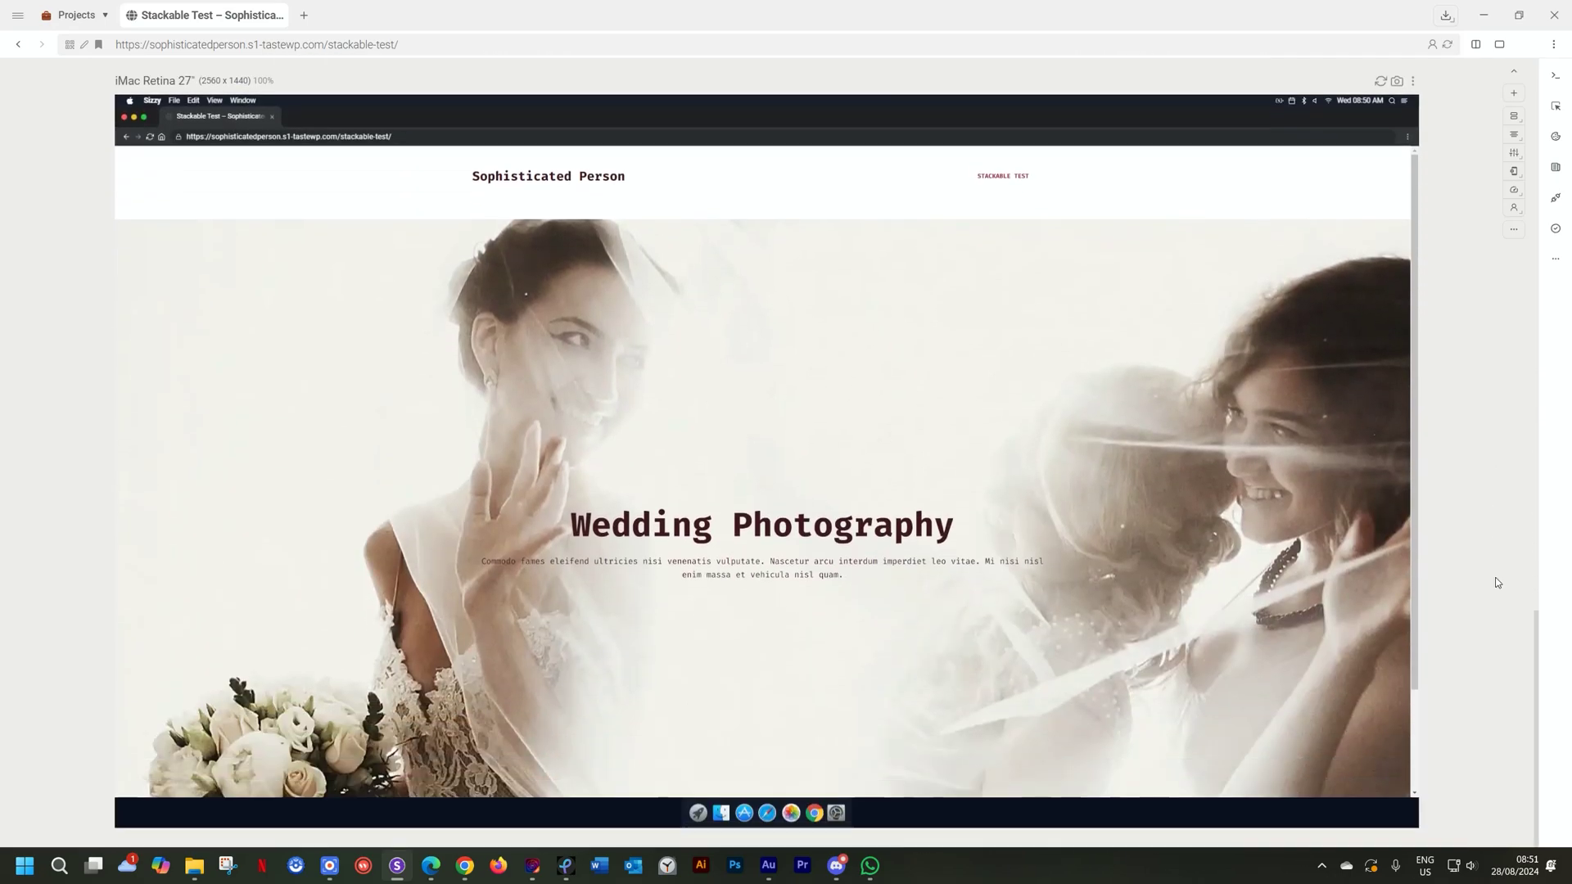
scroll(1325, 510, down, 1)
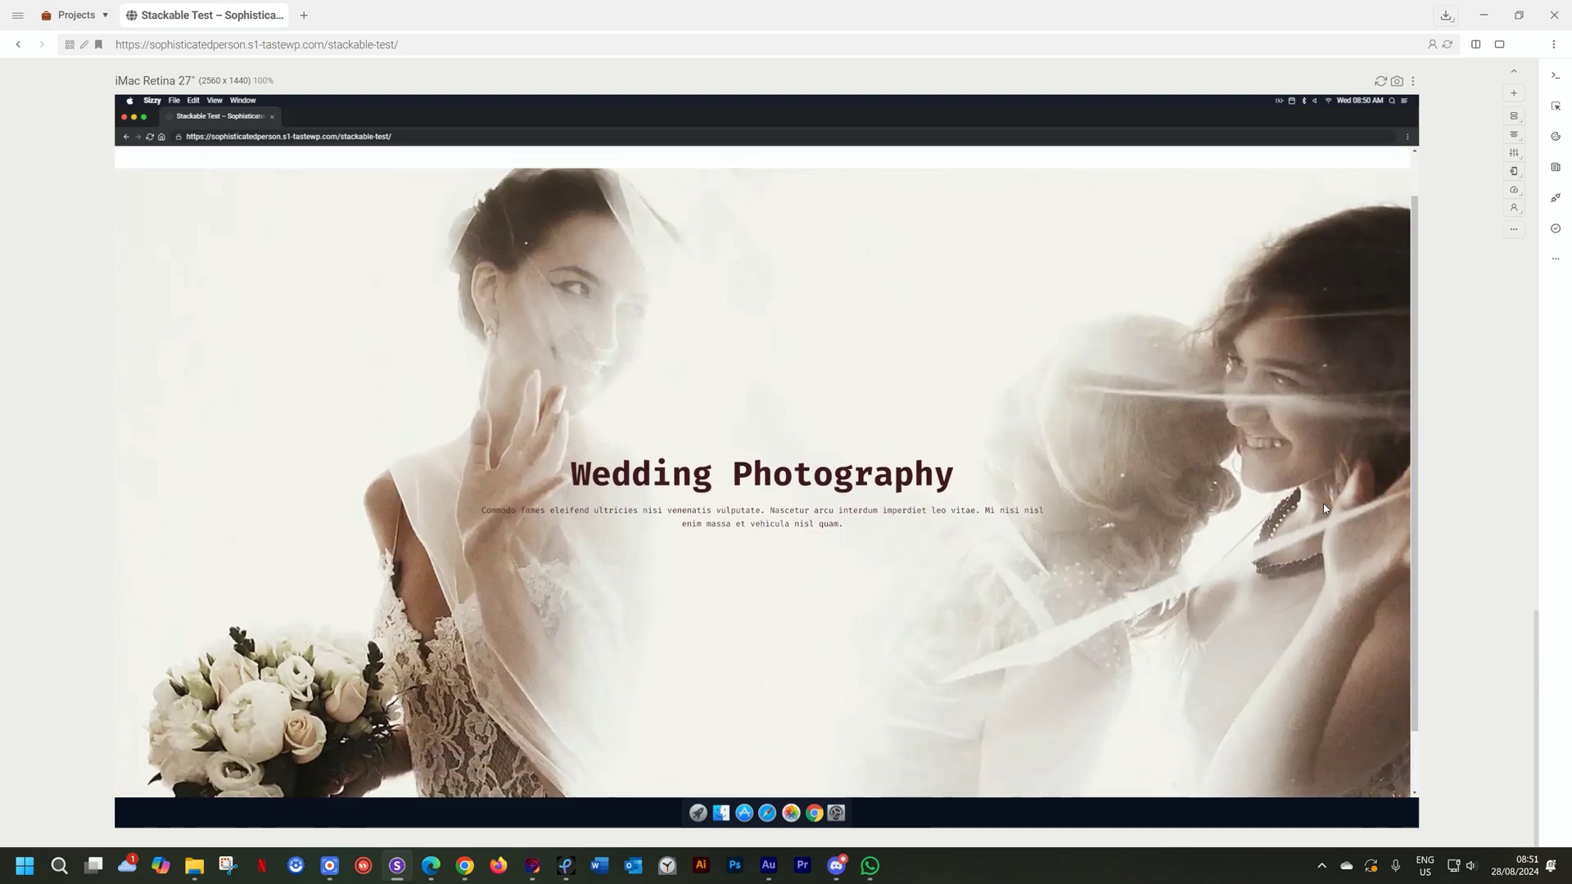
scroll(1325, 510, up, 1)
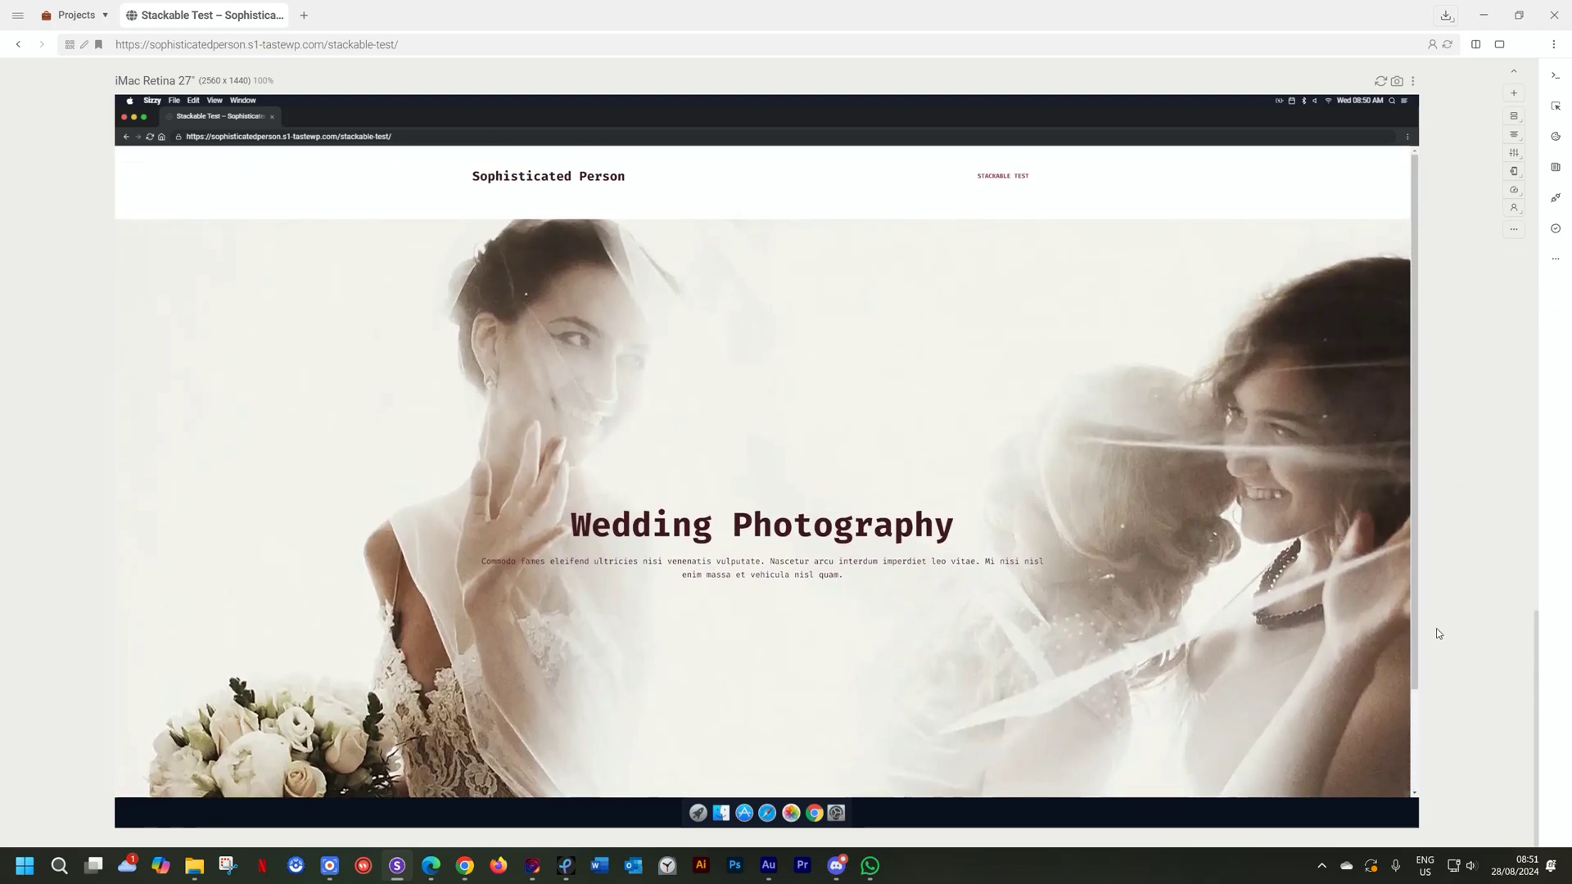